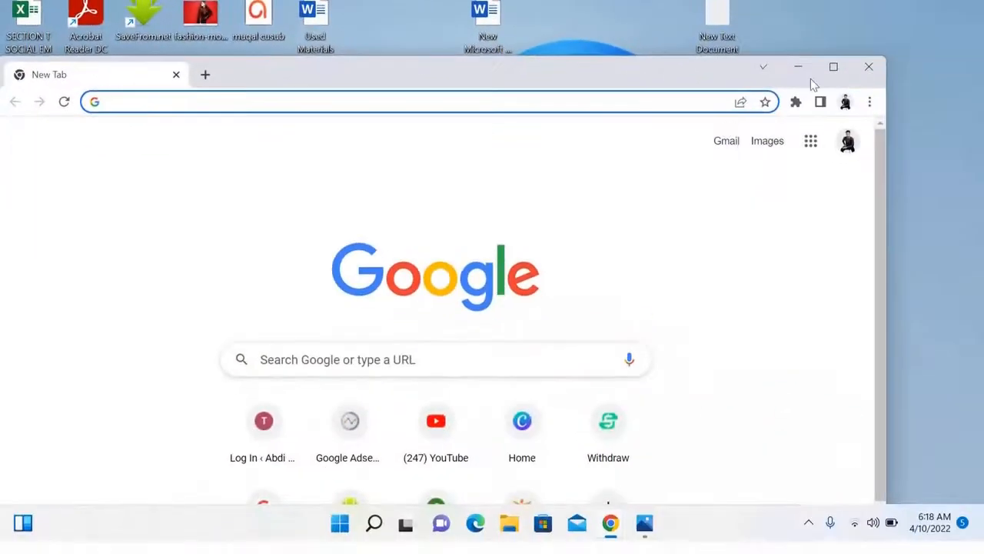
Maximize Chrome and load the canva.com home page.
{"action": "left_click", "coordinate": [834, 68]}
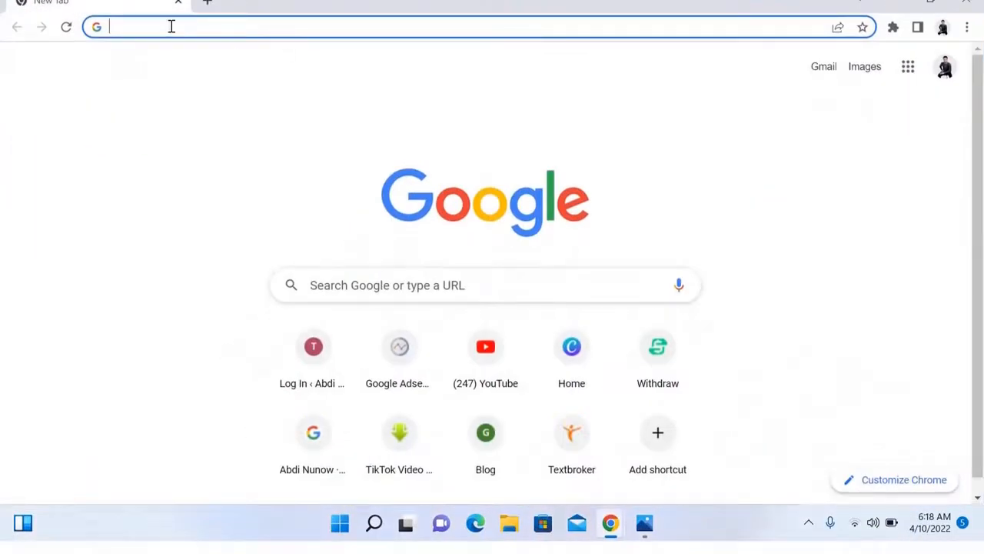
{"action": "type", "text": "canva"}
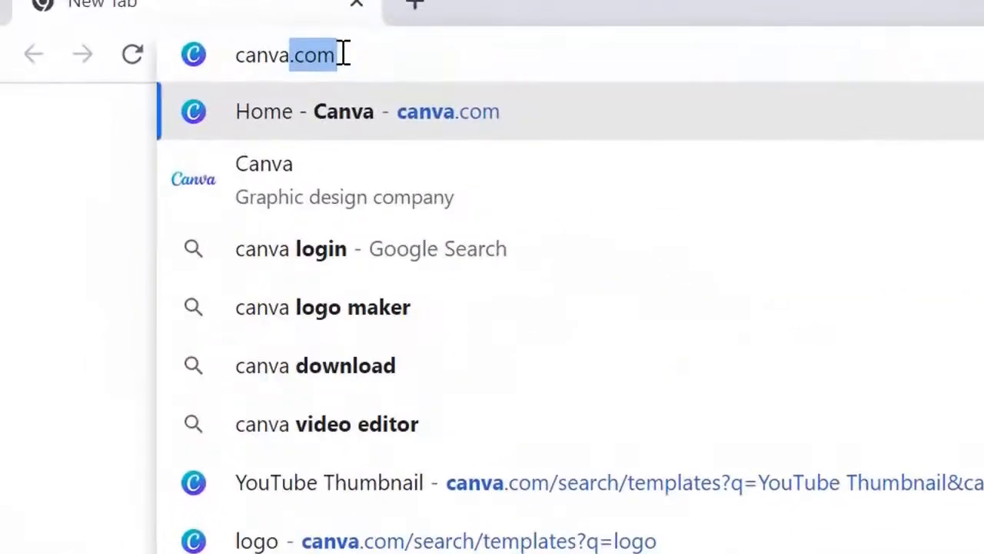
{"action": "key", "text": "Return"}
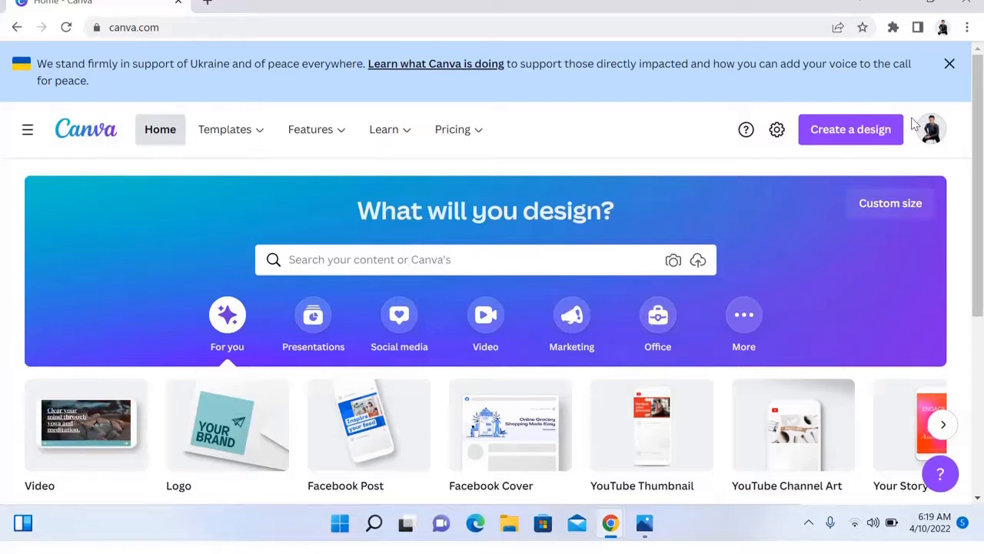
Show the Video category suggestions, listing easy-to-assemble videos like Mobile Video and YouTube Video.
{"action": "left_click", "coordinate": [404, 250]}
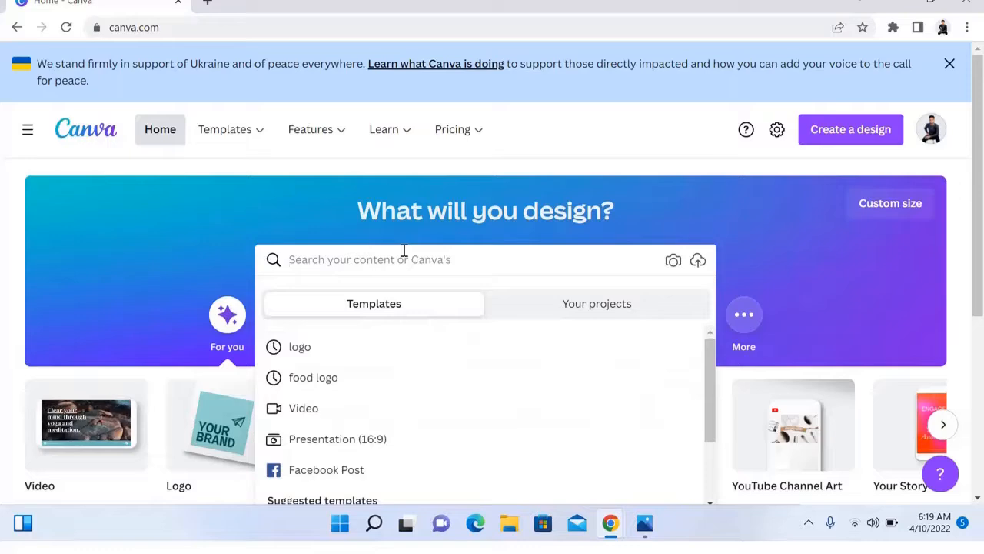
{"action": "mouse_move", "coordinate": [271, 144]}
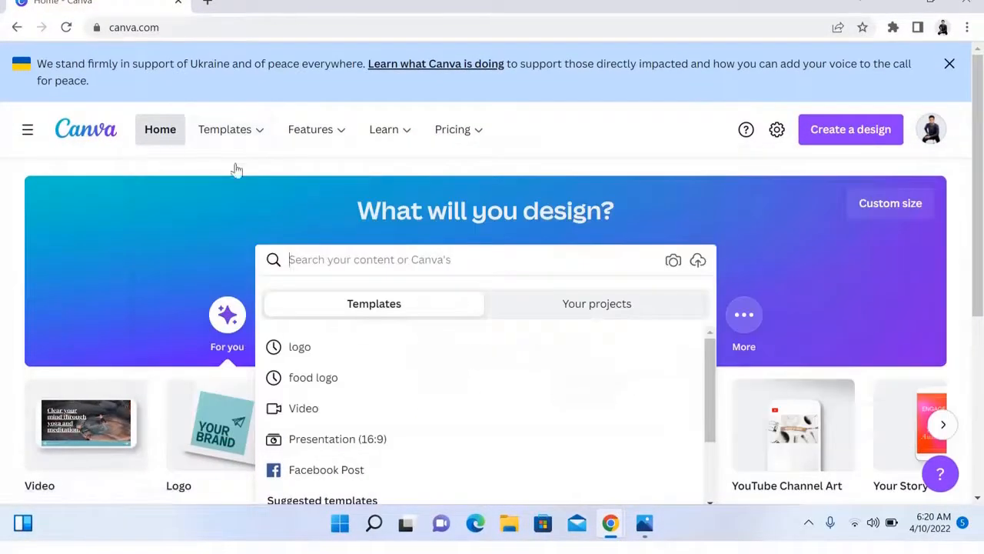
{"action": "mouse_move", "coordinate": [231, 135]}
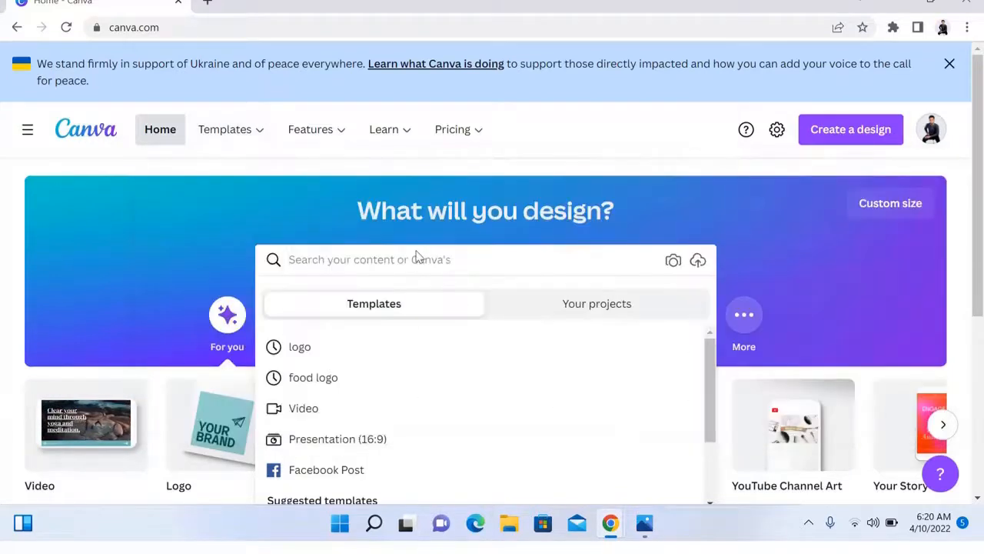
{"action": "left_click", "coordinate": [861, 285]}
{"action": "left_click", "coordinate": [497, 327]}
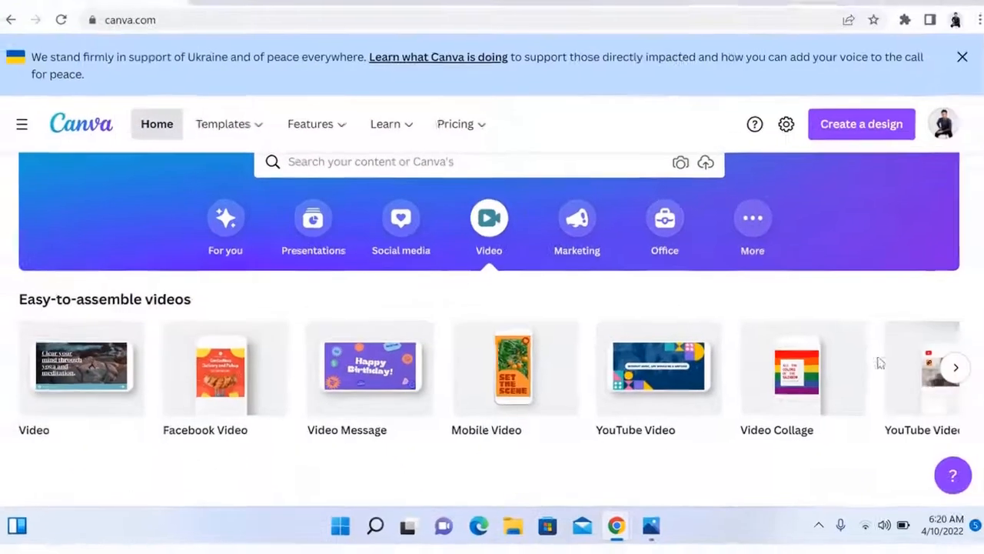
{"action": "mouse_move", "coordinate": [514, 391]}
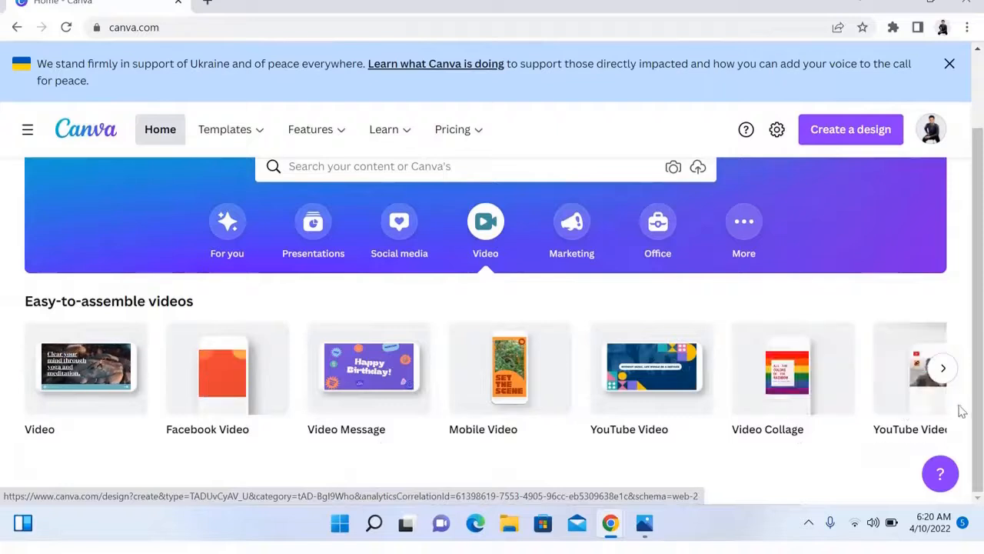
{"action": "scroll", "coordinate": [980, 369], "scroll_direction": "up", "scroll_amount": 2}
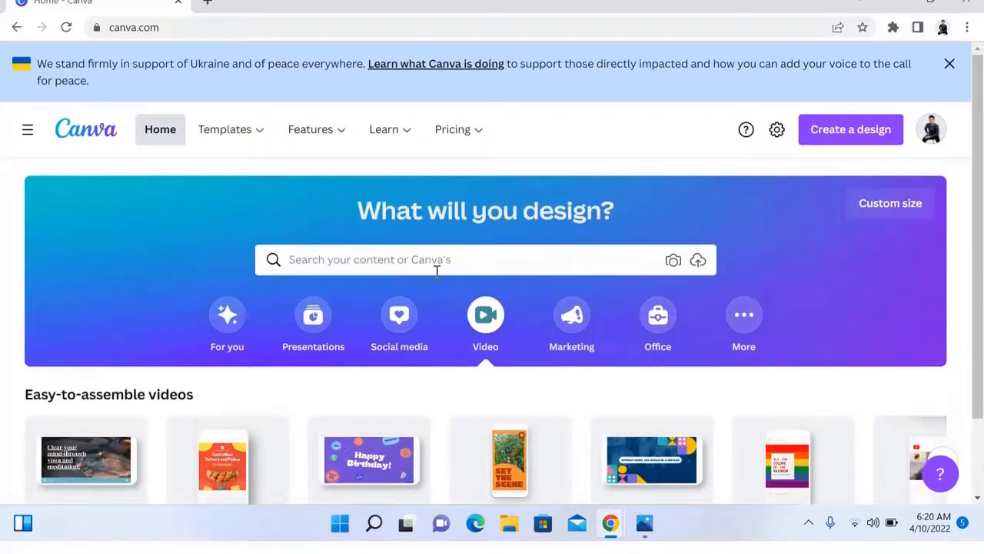
Browse Canva template results for 'logo fashion' and then 'logo food'.
{"action": "left_click", "coordinate": [350, 260]}
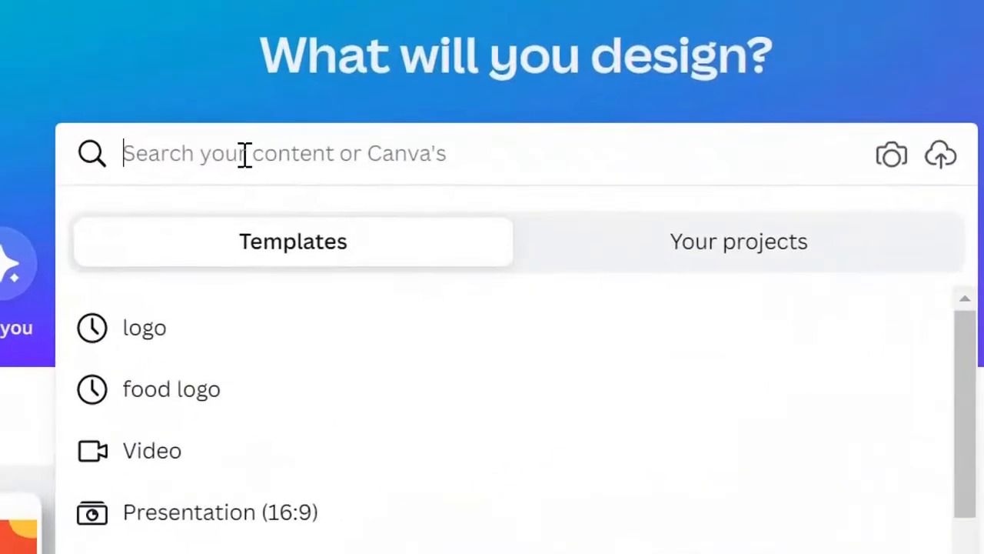
{"action": "type", "text": "logo "}
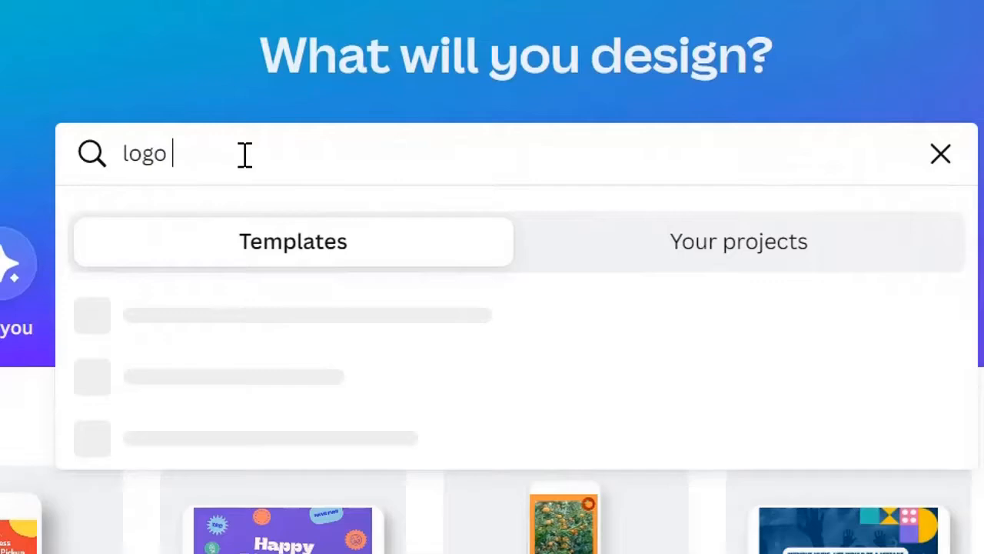
{"action": "type", "text": "fashion"}
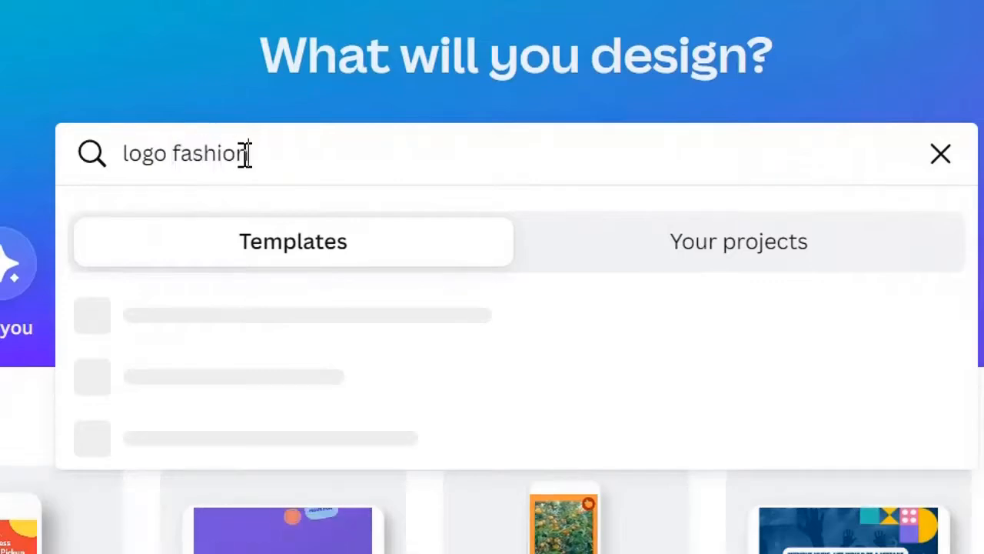
{"action": "key", "text": "Return"}
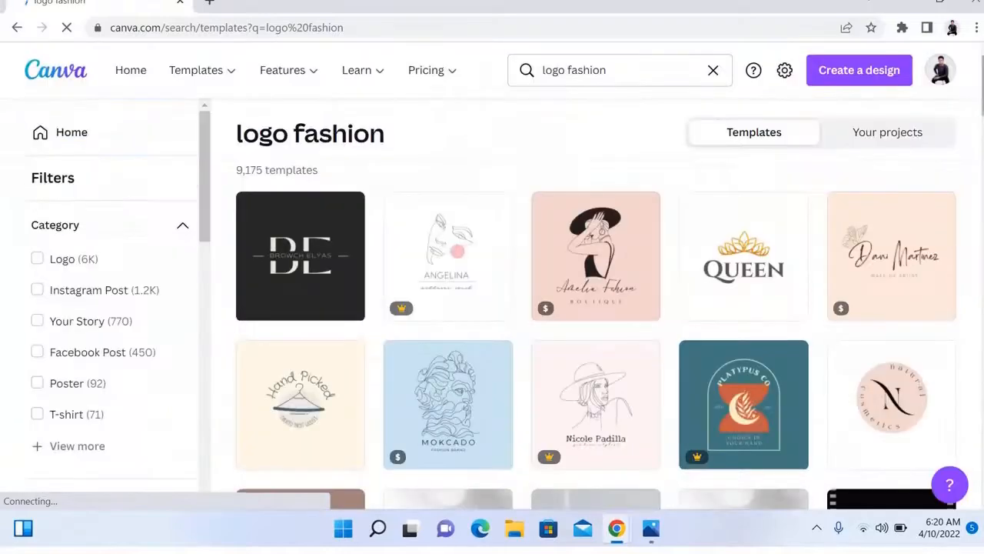
{"action": "scroll", "coordinate": [596, 307], "scroll_direction": "down", "scroll_amount": 7}
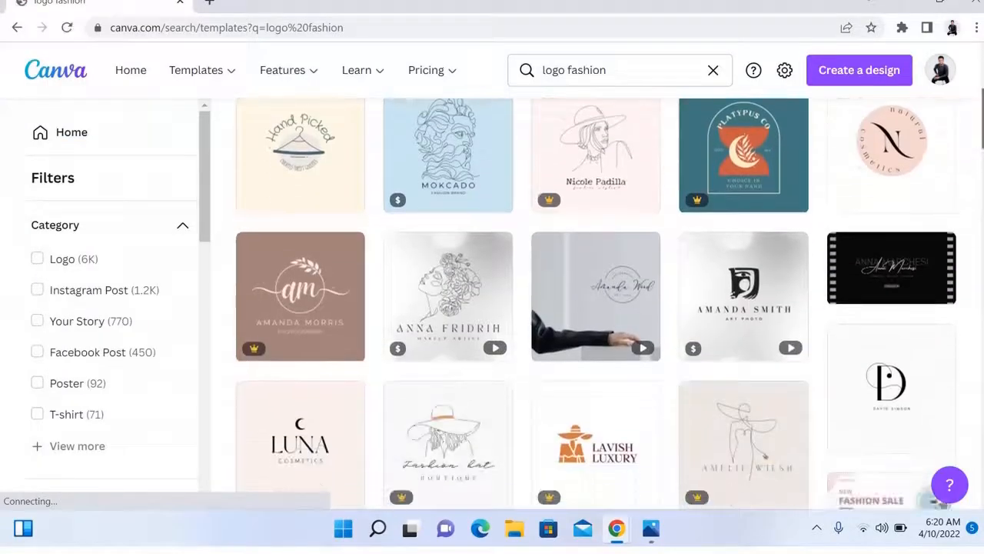
{"action": "scroll", "coordinate": [596, 308], "scroll_direction": "down", "scroll_amount": 3}
{"action": "scroll", "coordinate": [595, 307], "scroll_direction": "up", "scroll_amount": 10}
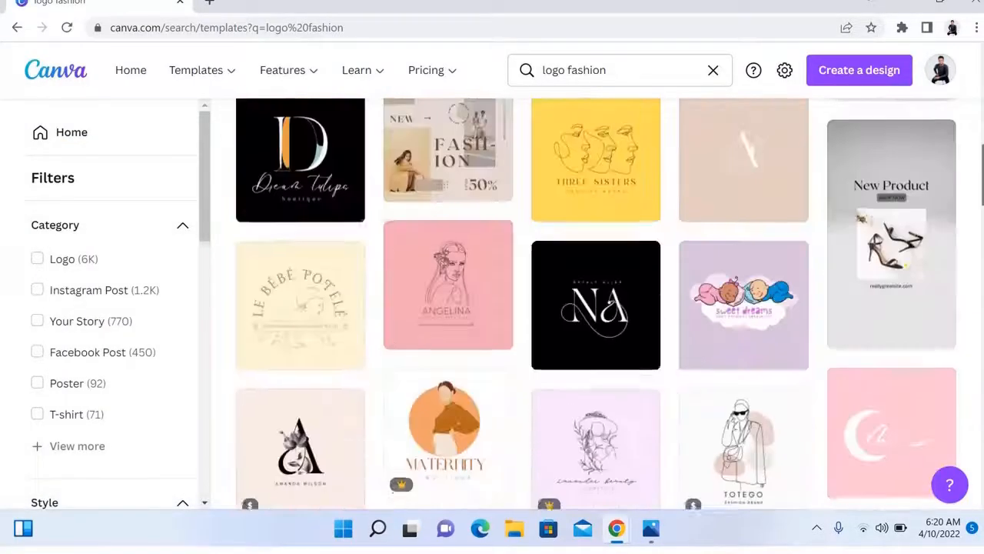
{"action": "left_click", "coordinate": [637, 83]}
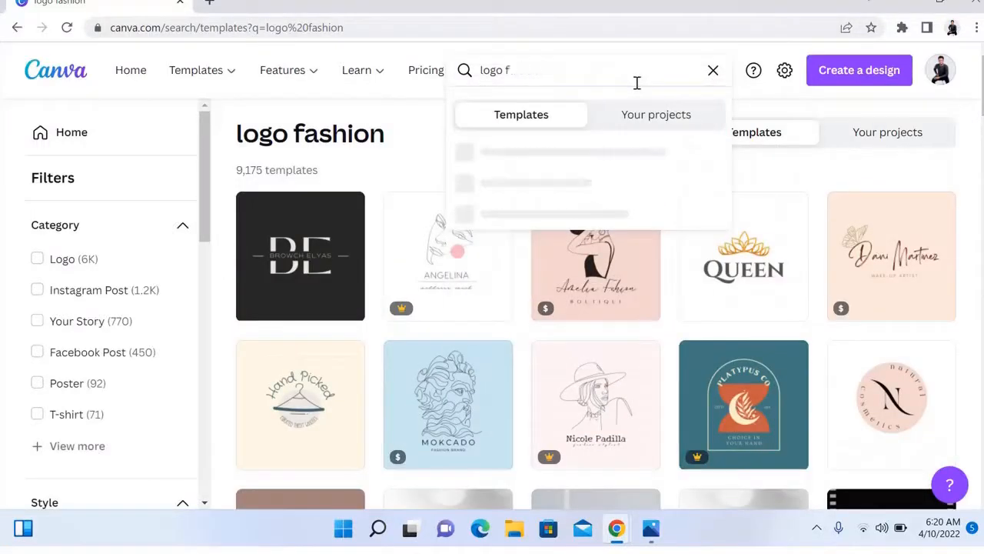
{"action": "key", "text": "Return"}
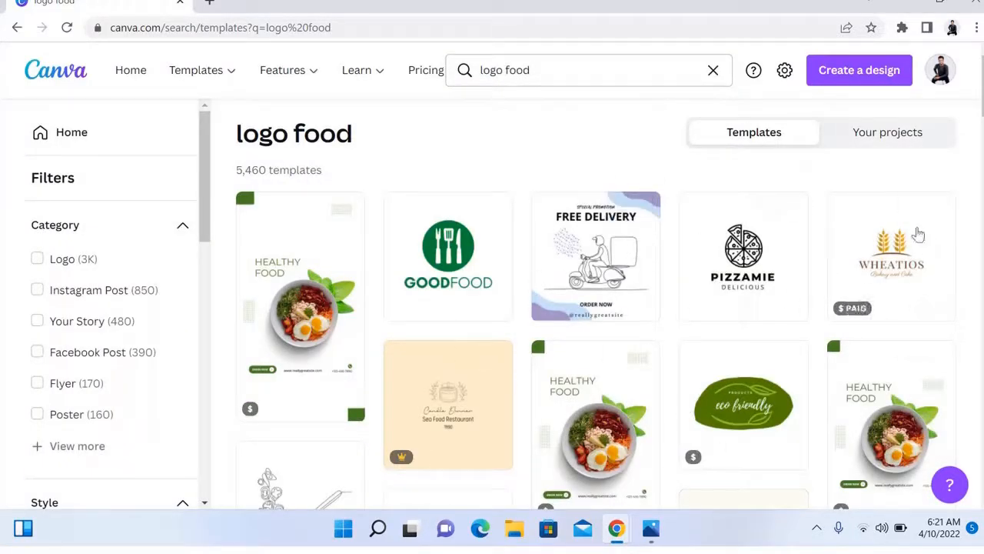
{"action": "scroll", "coordinate": [597, 307], "scroll_direction": "down", "scroll_amount": 10}
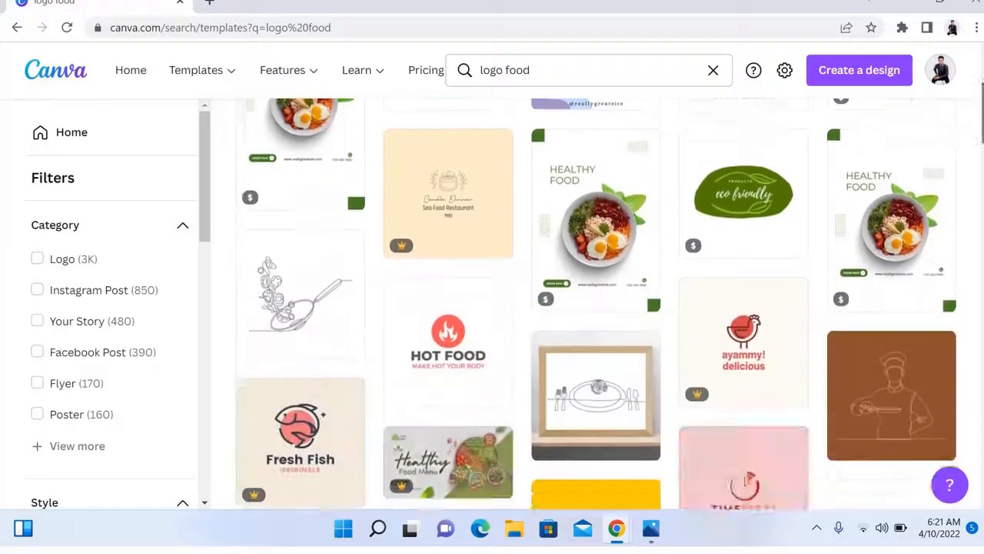
{"action": "scroll", "coordinate": [596, 308], "scroll_direction": "up", "scroll_amount": 10}
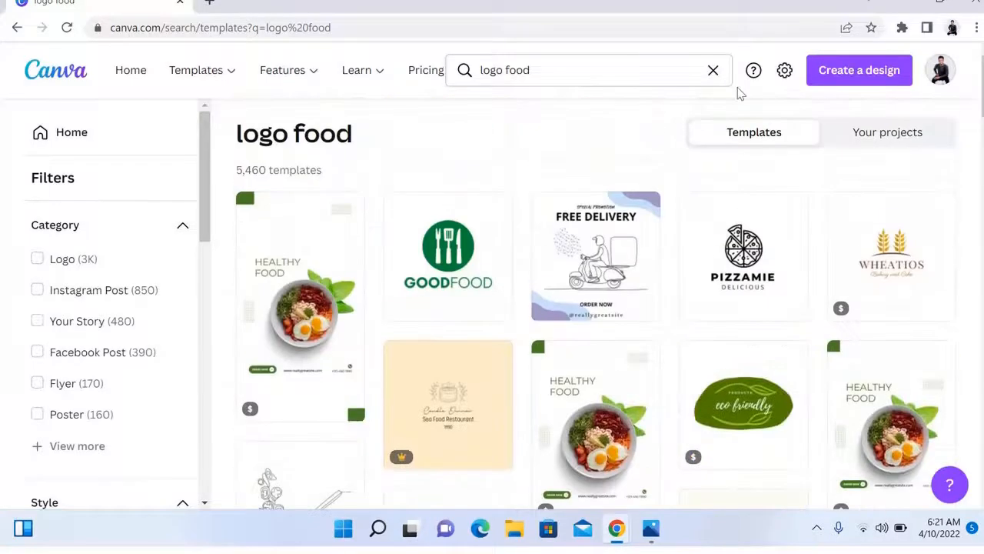
Narrow the template search to just 'logo', showing 34,897 templates.
{"action": "left_click", "coordinate": [635, 79]}
{"action": "key", "text": "BackSpace"}
{"action": "key", "text": "BackSpace"}
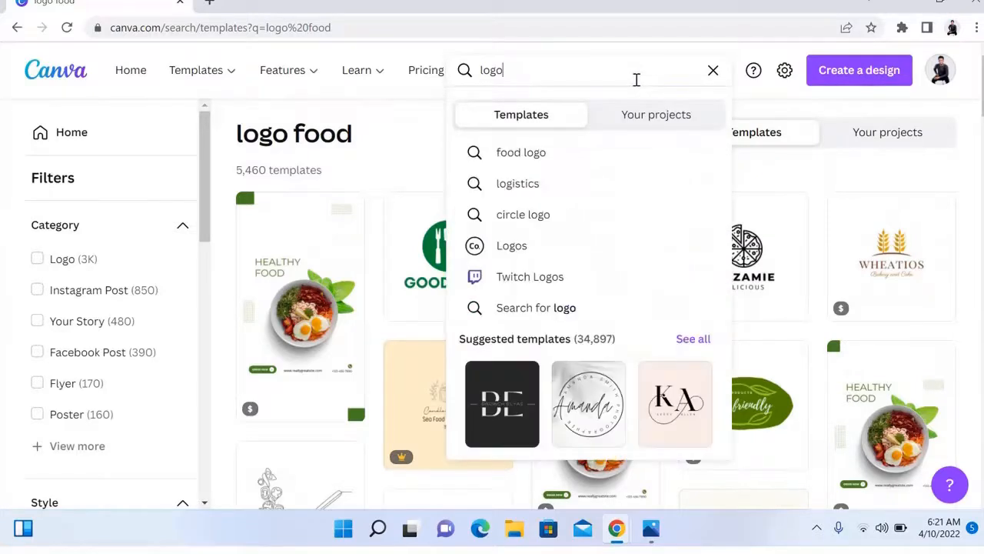
{"action": "key", "text": "Return"}
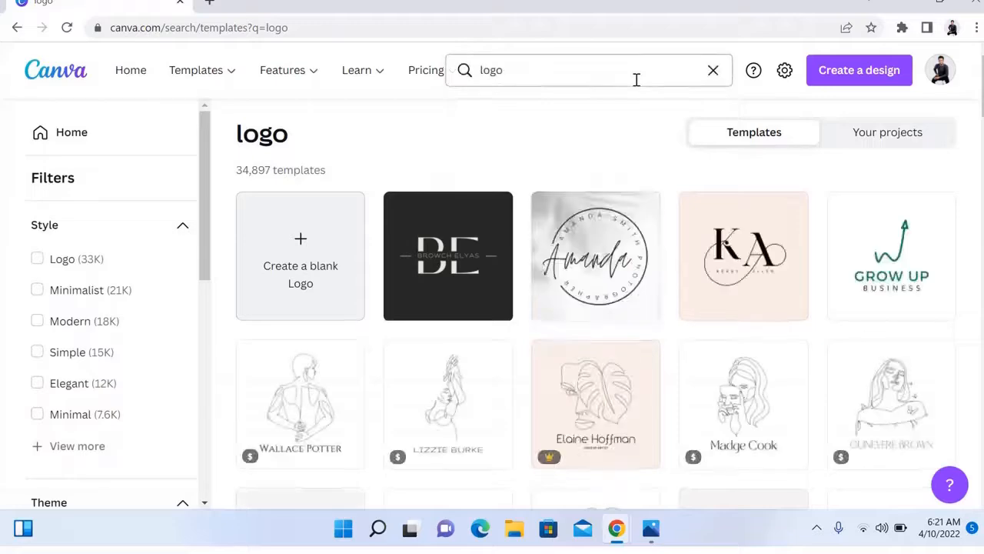
{"action": "scroll", "coordinate": [595, 308], "scroll_direction": "down", "scroll_amount": 7}
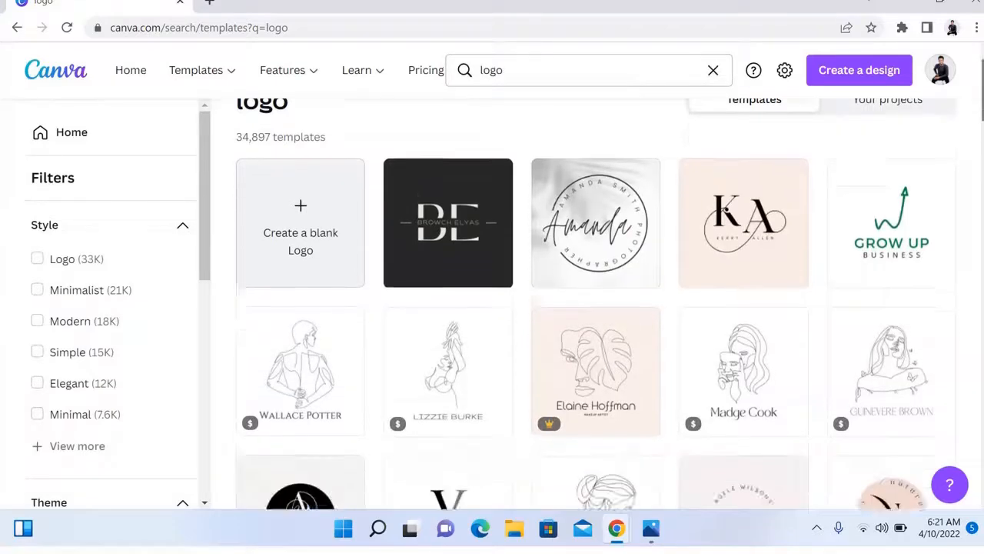
{"action": "scroll", "coordinate": [595, 308], "scroll_direction": "down", "scroll_amount": 8}
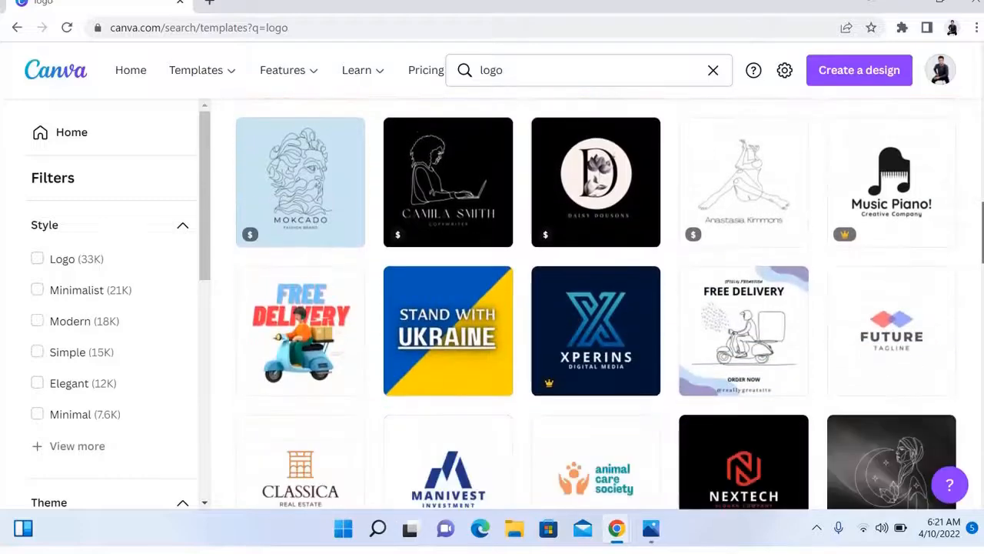
{"action": "scroll", "coordinate": [595, 308], "scroll_direction": "down", "scroll_amount": 8}
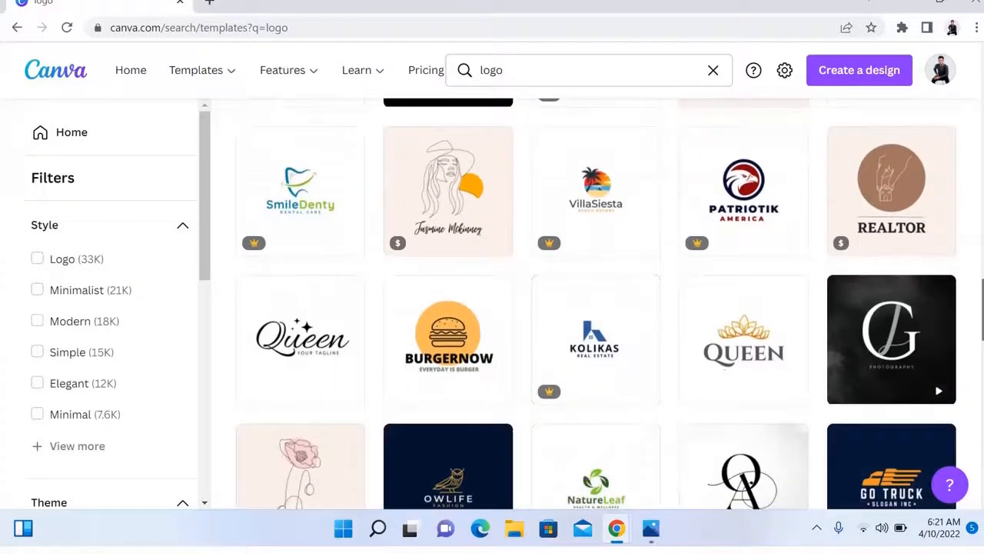
{"action": "scroll", "coordinate": [595, 308], "scroll_direction": "down", "scroll_amount": 2}
{"action": "scroll", "coordinate": [595, 308], "scroll_direction": "up", "scroll_amount": 16}
{"action": "scroll", "coordinate": [595, 307], "scroll_direction": "up", "scroll_amount": 5}
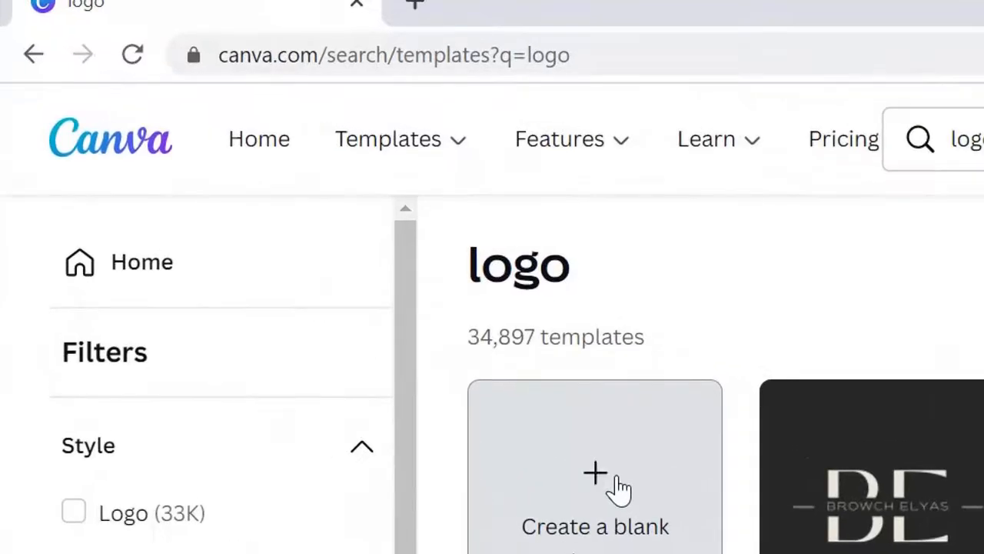
Create a blank logo design and apply the black NA monogram template to its page.
{"action": "left_click", "coordinate": [619, 486]}
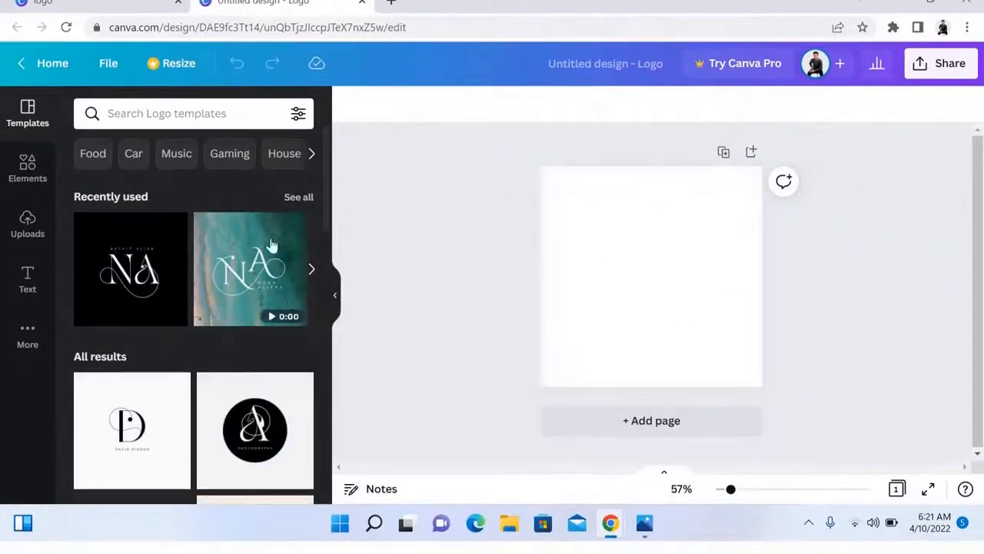
{"action": "left_click_drag", "start_coordinate": [138, 248], "coordinate": [632, 220]}
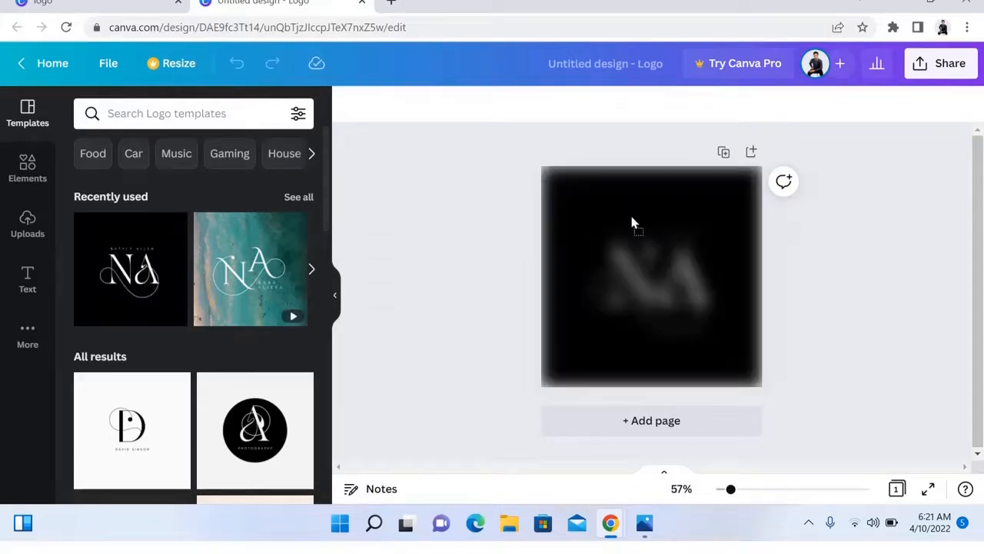
{"action": "left_click_drag", "start_coordinate": [676, 280], "coordinate": [687, 195]}
{"action": "left_click", "coordinate": [676, 287]}
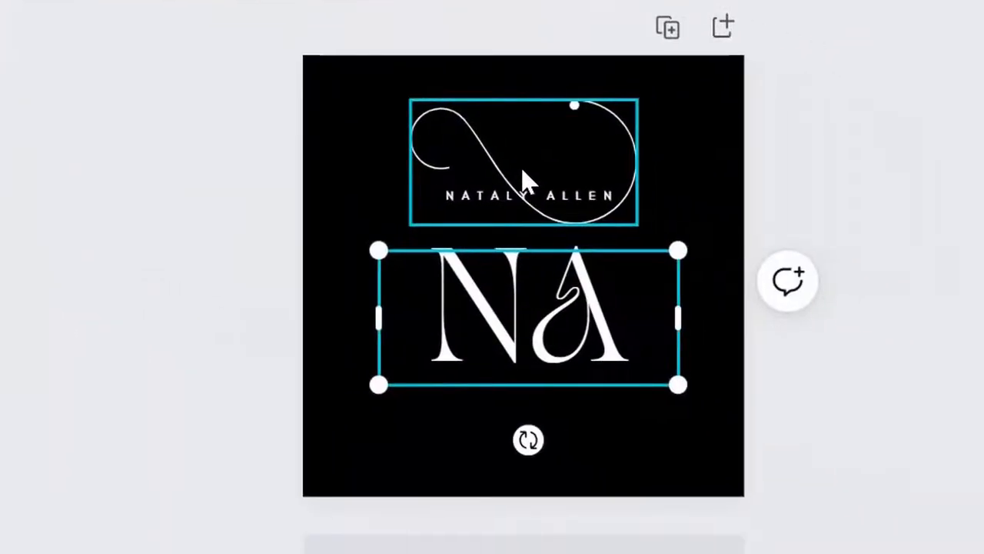
{"action": "left_click_drag", "start_coordinate": [683, 231], "coordinate": [687, 463]}
{"action": "mouse_move", "coordinate": [565, 346]}
{"action": "left_mouse_down"}
{"action": "mouse_move", "coordinate": [530, 188]}
{"action": "mouse_move", "coordinate": [563, 226]}
{"action": "mouse_move", "coordinate": [569, 327]}
{"action": "left_mouse_up"}
{"action": "key", "text": "ctrl+z"}
{"action": "key", "text": "ctrl+z"}
{"action": "key", "text": "ctrl+z"}
{"action": "key", "text": "ctrl+z"}
{"action": "key", "text": "ctrl+z"}
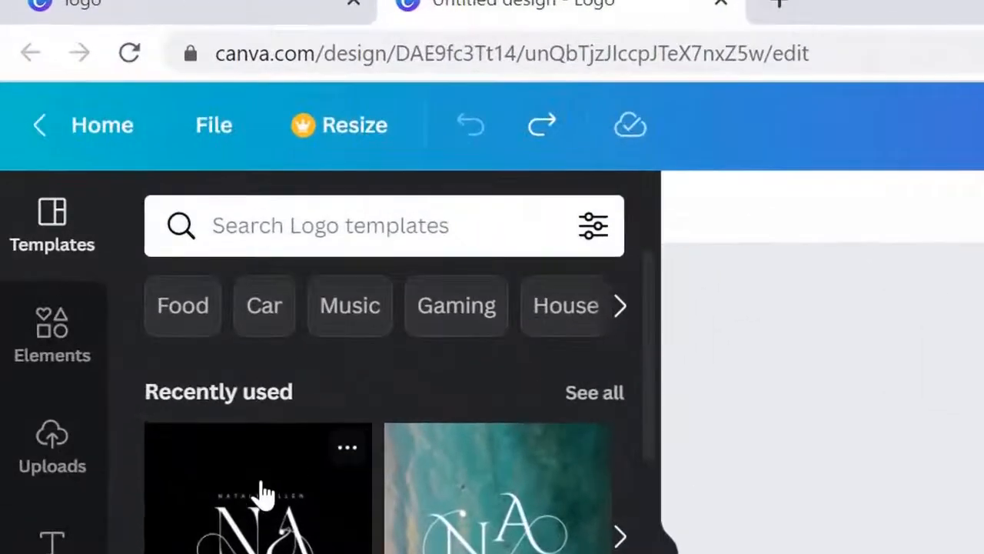
{"action": "left_click_drag", "start_coordinate": [227, 428], "coordinate": [965, 330]}
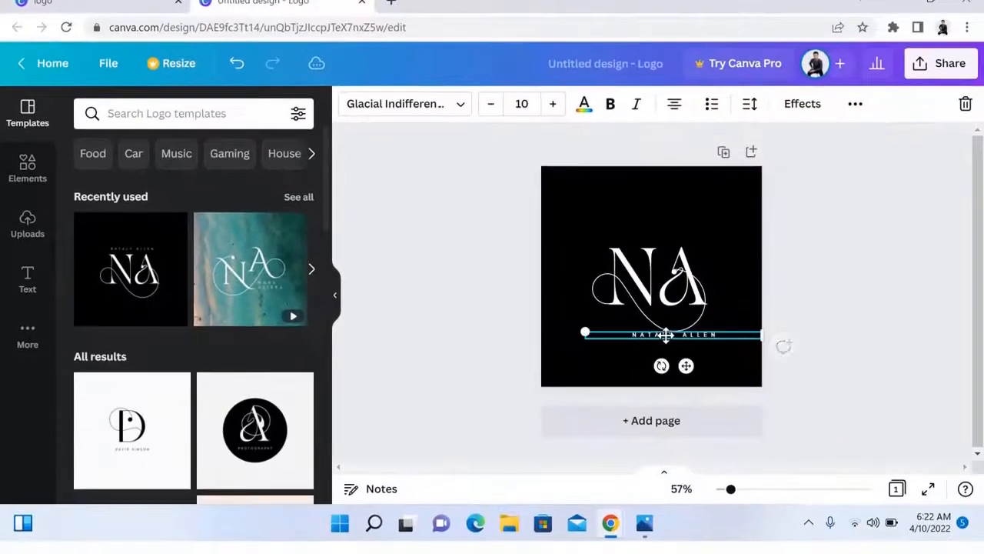
Experiment with cropping the swirl graphic, then delete the selected element.
{"action": "left_click", "coordinate": [660, 302]}
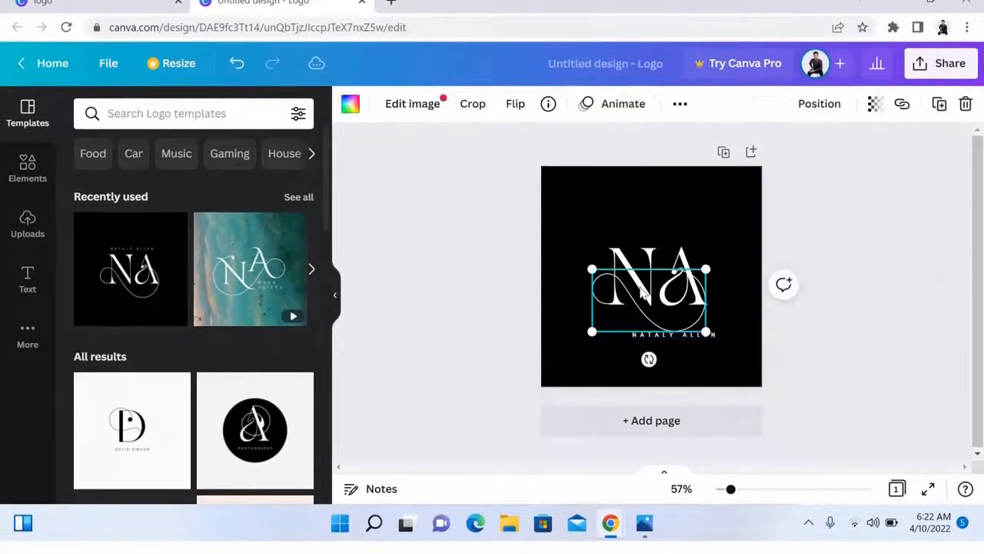
{"action": "double_click", "coordinate": [640, 292]}
{"action": "double_click", "coordinate": [640, 292]}
{"action": "left_click", "coordinate": [648, 290]}
{"action": "key", "text": "ctrl+z"}
{"action": "double_click", "coordinate": [648, 291]}
{"action": "double_click", "coordinate": [683, 296]}
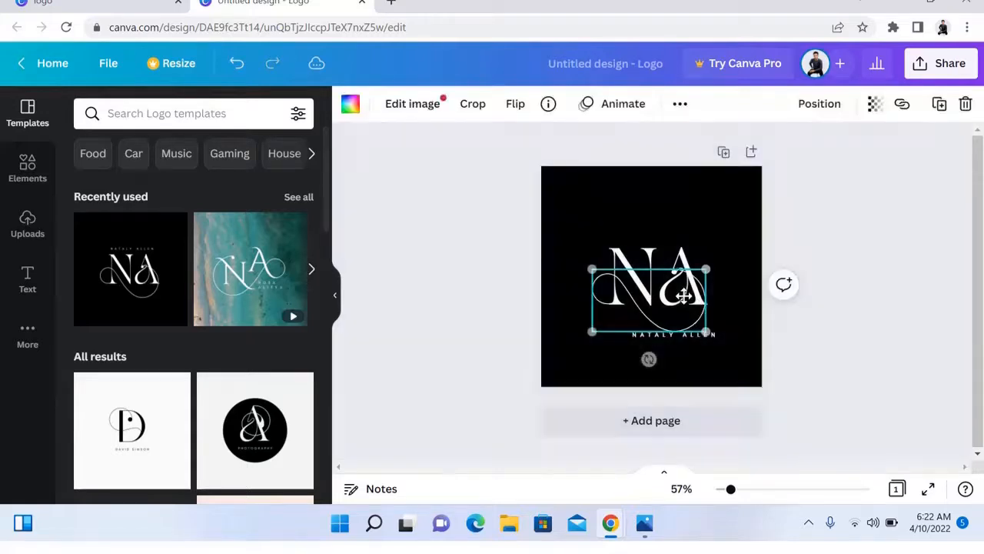
{"action": "double_click", "coordinate": [670, 300]}
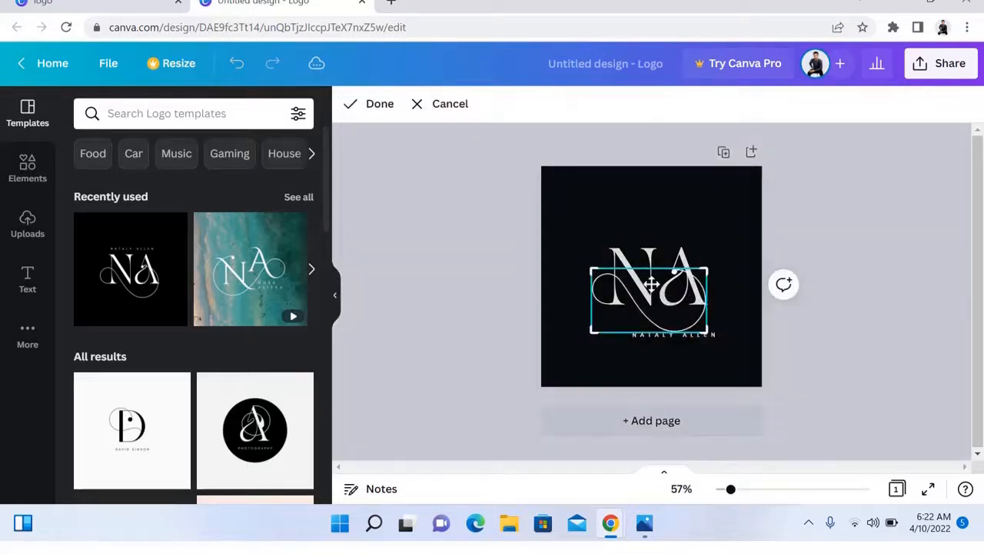
{"action": "double_click", "coordinate": [653, 285]}
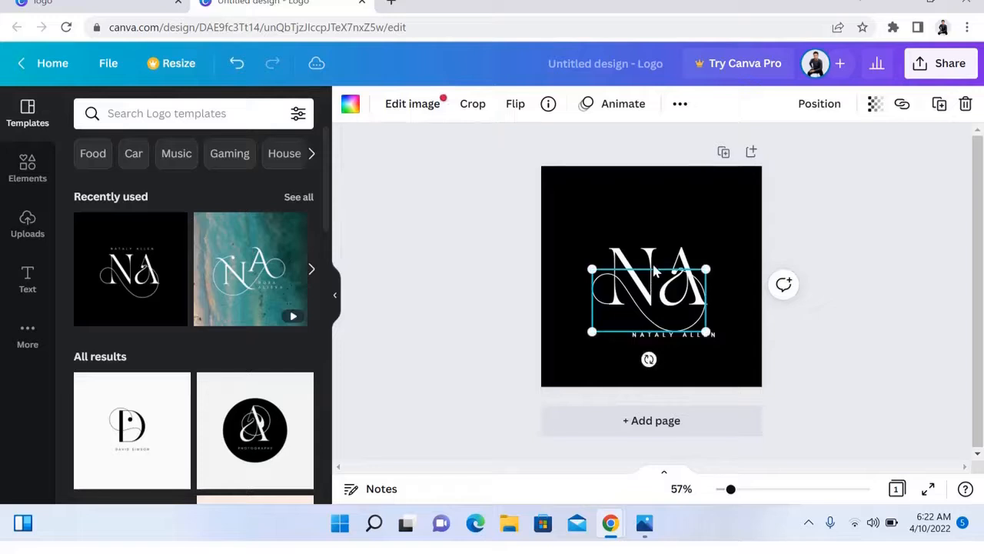
{"action": "left_click", "coordinate": [657, 265]}
{"action": "double_click", "coordinate": [667, 267]}
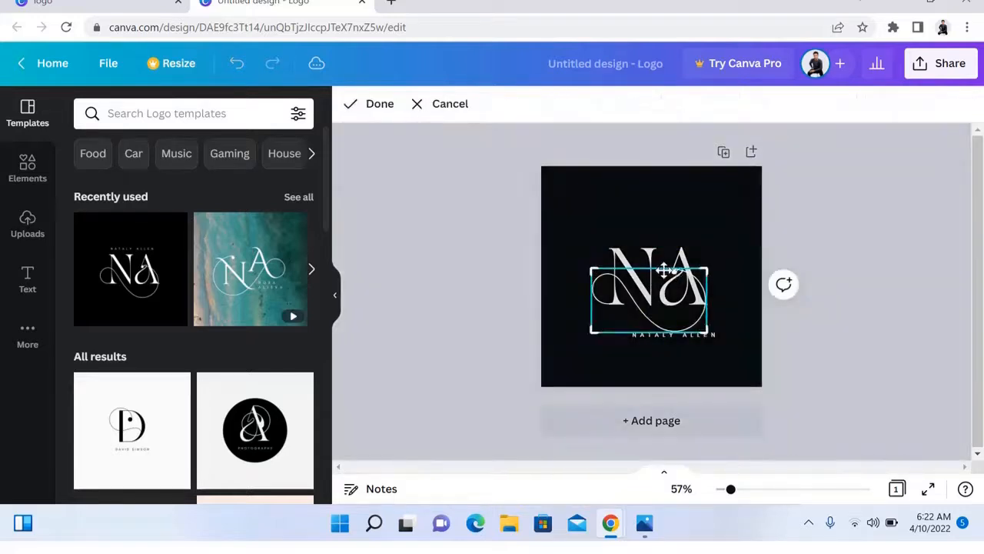
{"action": "double_click", "coordinate": [670, 270]}
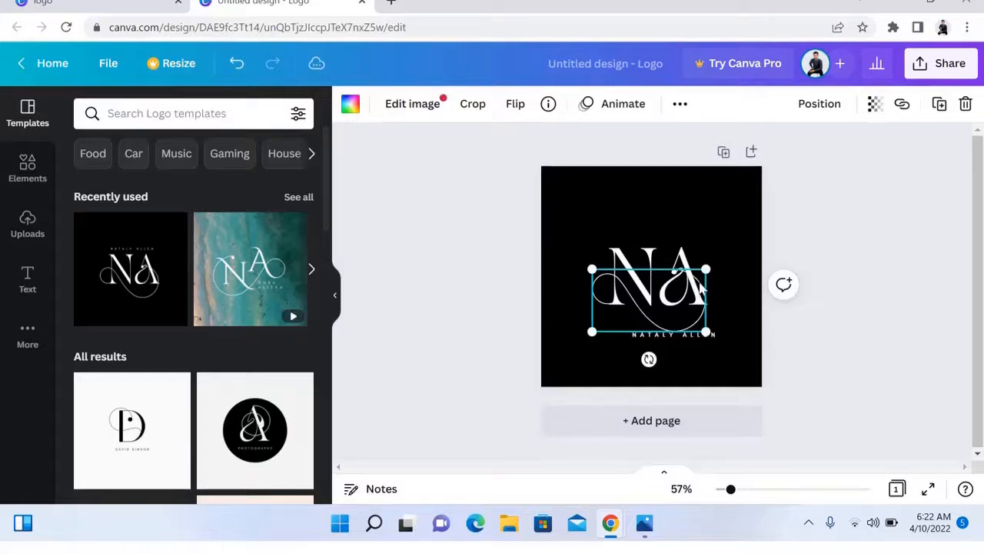
{"action": "key", "text": "Delete"}
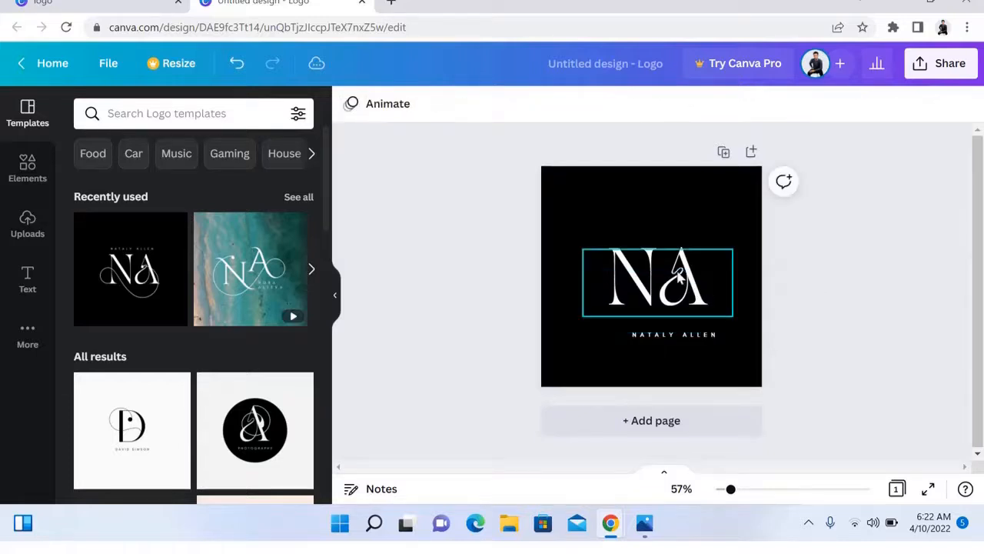
{"action": "left_click", "coordinate": [670, 267]}
{"action": "left_click", "coordinate": [670, 267]}
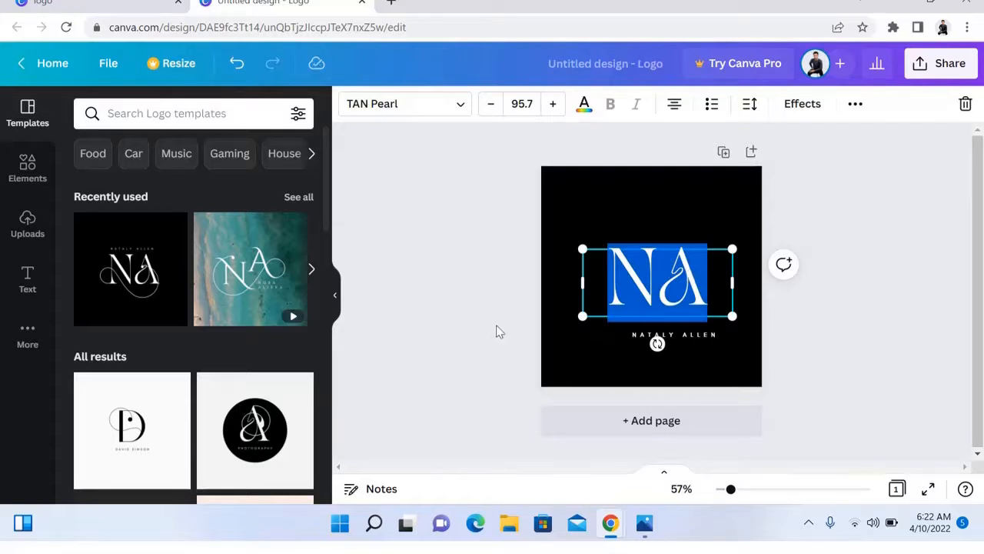
{"action": "key", "text": "BackSpace"}
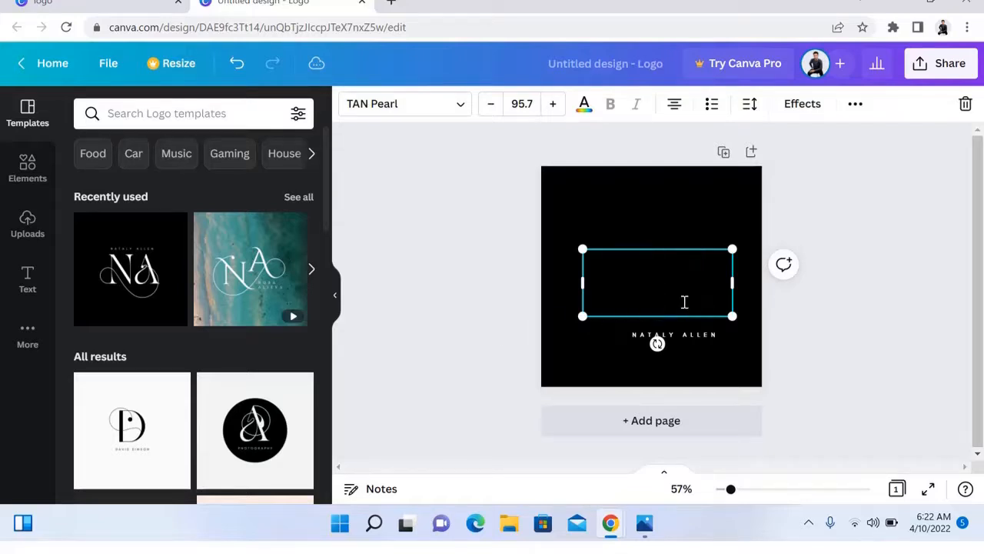
{"action": "type", "text": "NA"}
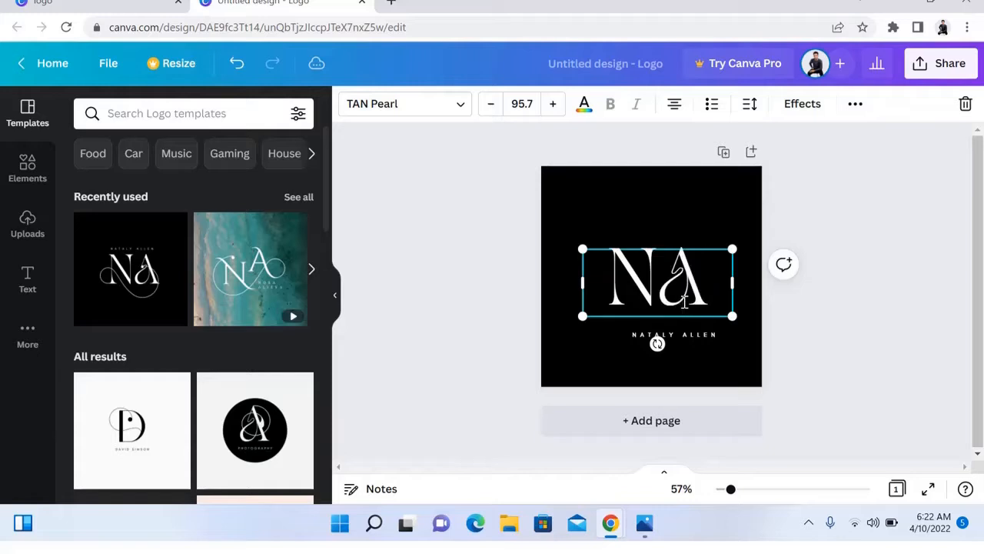
{"action": "key", "text": "BackSpace"}
{"action": "key", "text": "BackSpace"}
{"action": "type", "text": "A"}
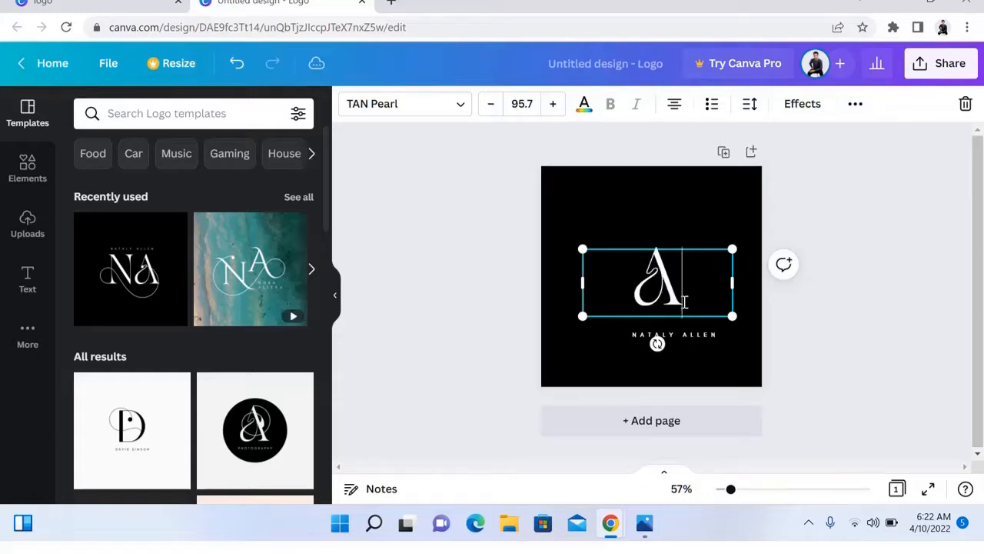
{"action": "type", "text": "N"}
{"action": "left_click", "coordinate": [695, 336]}
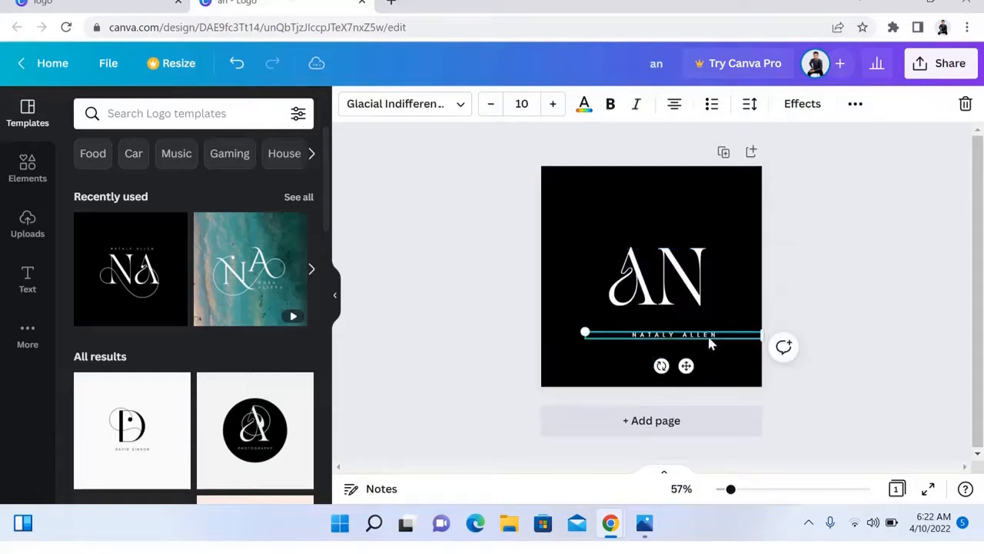
{"action": "left_click_drag", "start_coordinate": [696, 336], "coordinate": [696, 313]}
{"action": "left_click", "coordinate": [651, 220]}
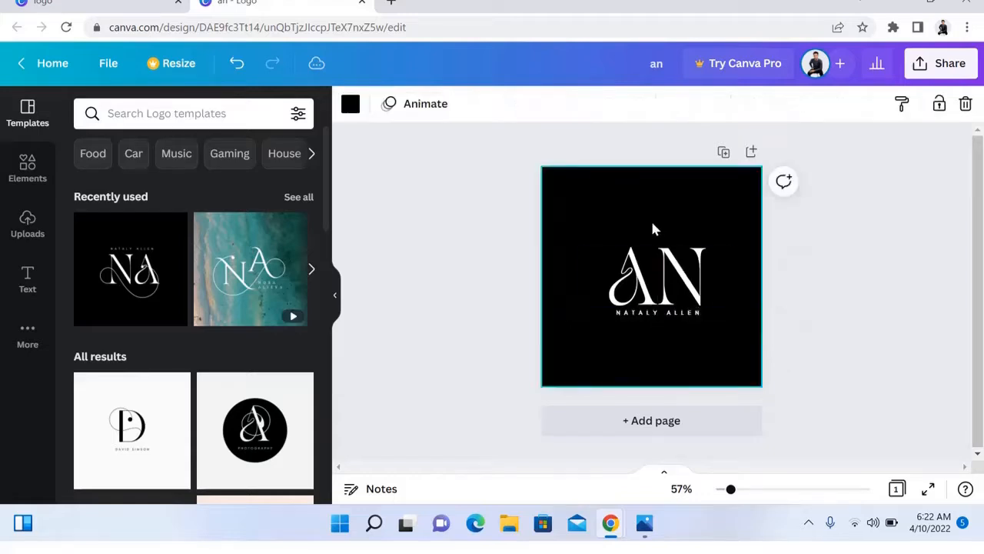
Undo the changes and retype the monogram so it reads AN again.
{"action": "left_click", "coordinate": [686, 313]}
{"action": "left_click", "coordinate": [686, 314]}
{"action": "left_click", "coordinate": [698, 310]}
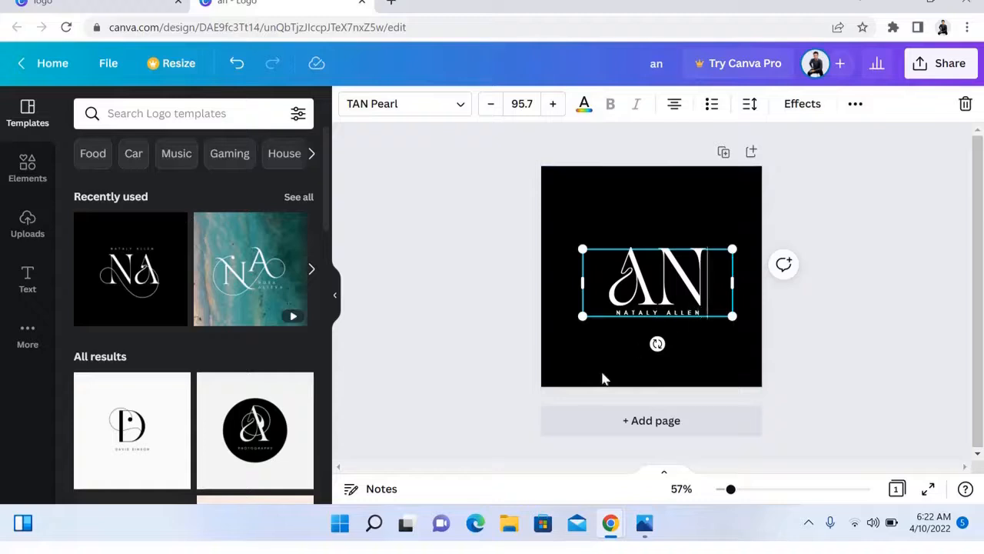
{"action": "key", "text": "ctrl+z"}
{"action": "key", "text": "BackSpace"}
{"action": "key", "text": "BackSpace"}
{"action": "type", "text": "NA"}
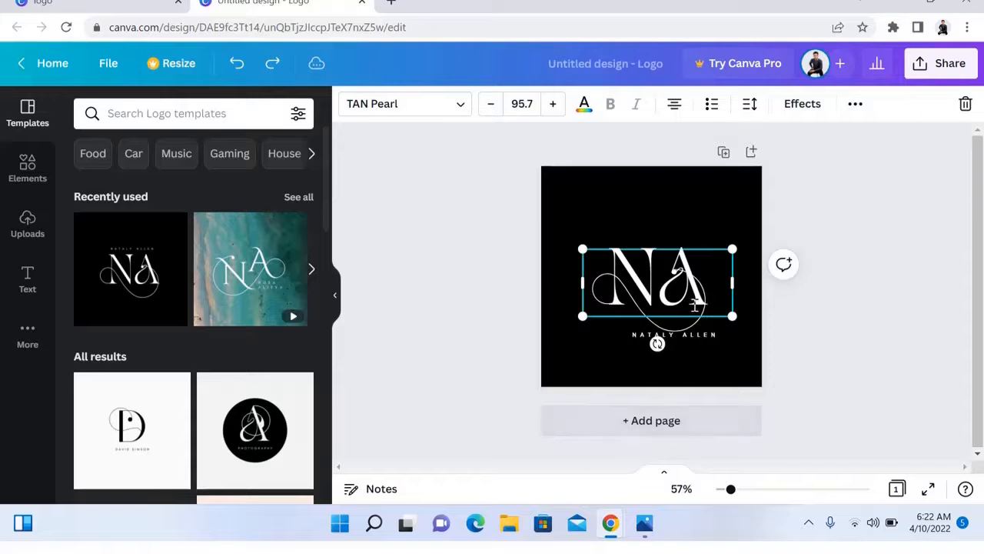
{"action": "key", "text": "BackSpace"}
{"action": "key", "text": "BackSpace"}
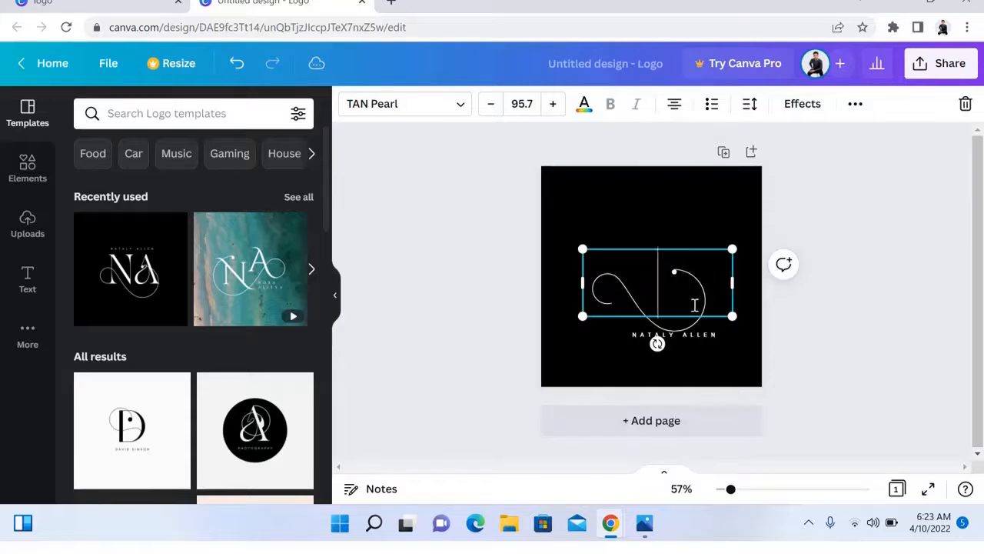
{"action": "type", "text": "A"}
{"action": "key", "text": "BackSpace"}
{"action": "type", "text": "AN"}
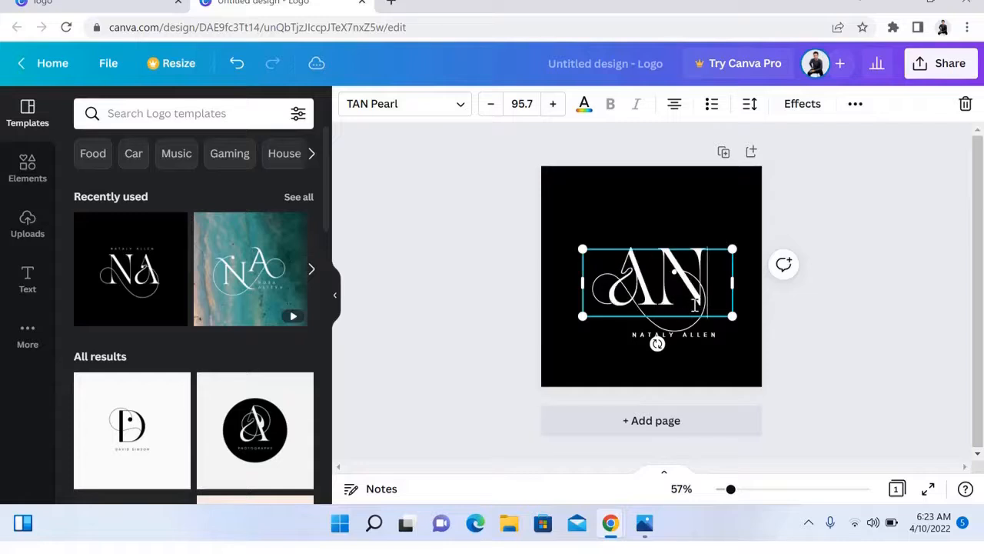
{"action": "left_click", "coordinate": [706, 336]}
{"action": "left_click", "coordinate": [705, 336]}
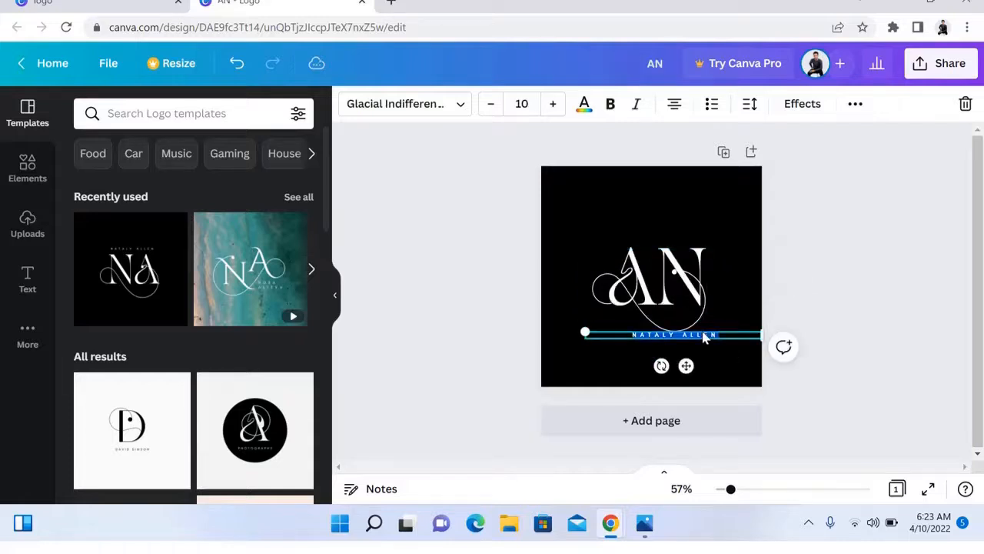
{"action": "left_click", "coordinate": [727, 356]}
{"action": "left_click", "coordinate": [700, 339]}
{"action": "mouse_move", "coordinate": [703, 338]}
{"action": "left_mouse_down"}
{"action": "mouse_move", "coordinate": [689, 333]}
{"action": "mouse_move", "coordinate": [692, 340]}
{"action": "left_mouse_up"}
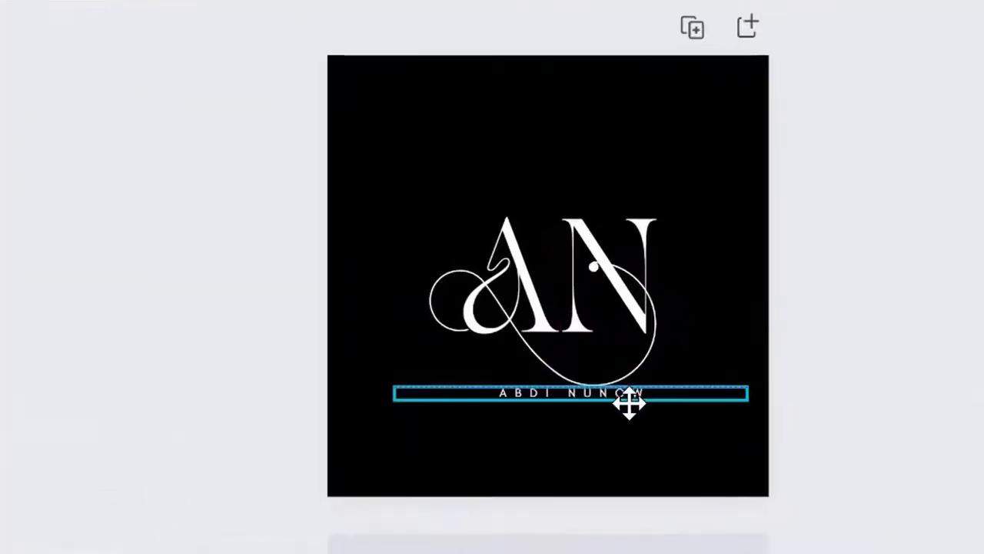
{"action": "left_click_drag", "start_coordinate": [629, 403], "coordinate": [614, 365]}
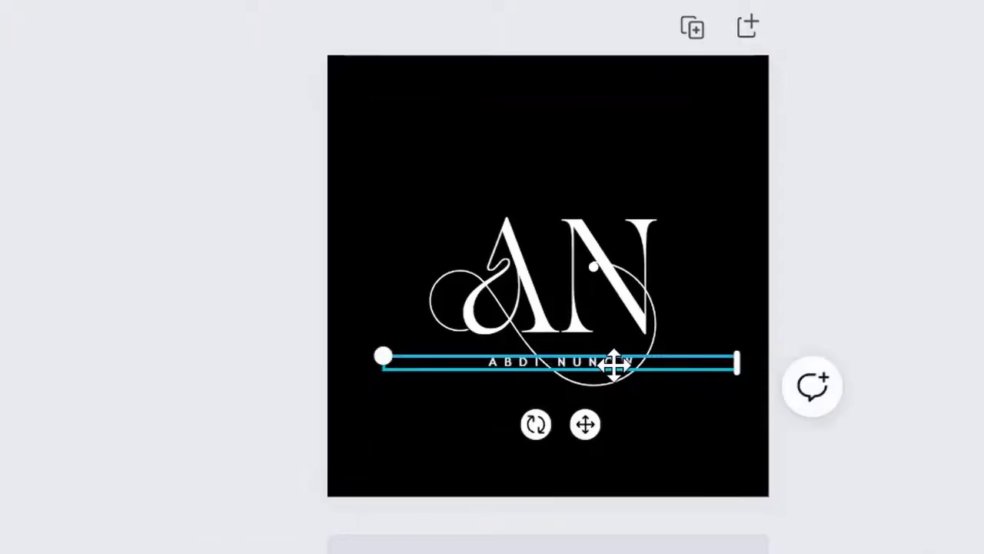
{"action": "double_click", "coordinate": [665, 362]}
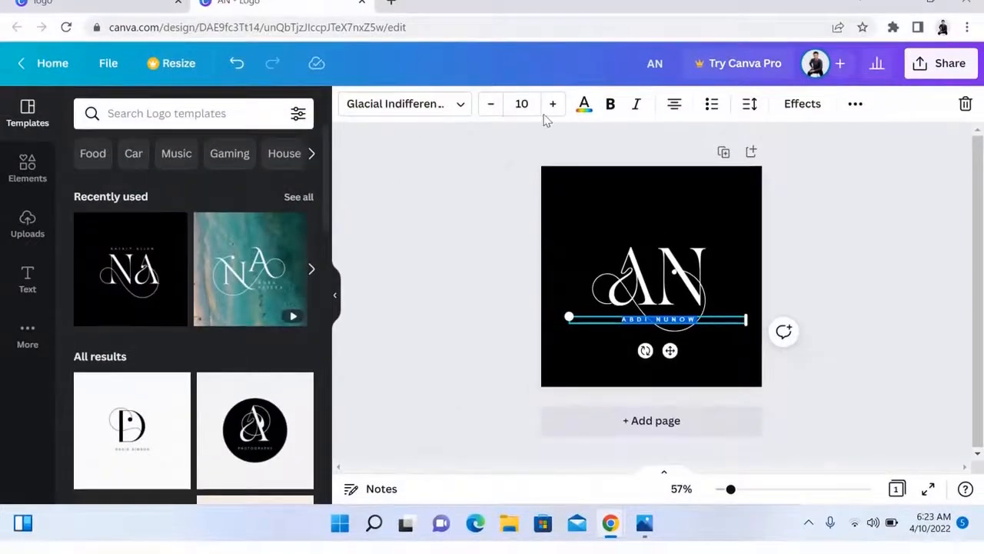
{"action": "left_click", "coordinate": [552, 104]}
{"action": "left_click", "coordinate": [552, 104]}
{"action": "left_click", "coordinate": [552, 103]}
{"action": "left_click", "coordinate": [552, 104]}
{"action": "left_click", "coordinate": [552, 103]}
{"action": "left_click", "coordinate": [553, 104]}
{"action": "left_click", "coordinate": [552, 104]}
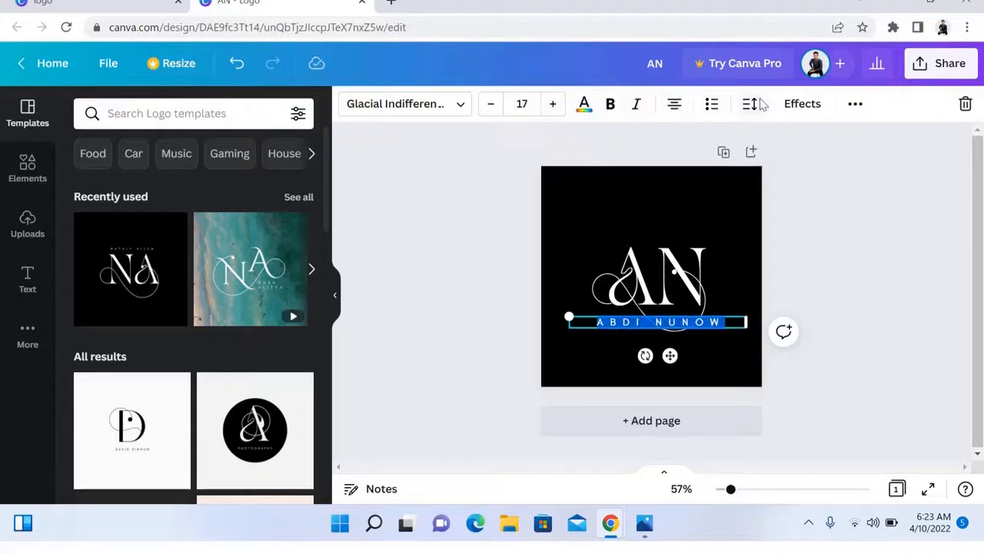
{"action": "left_click", "coordinate": [796, 106]}
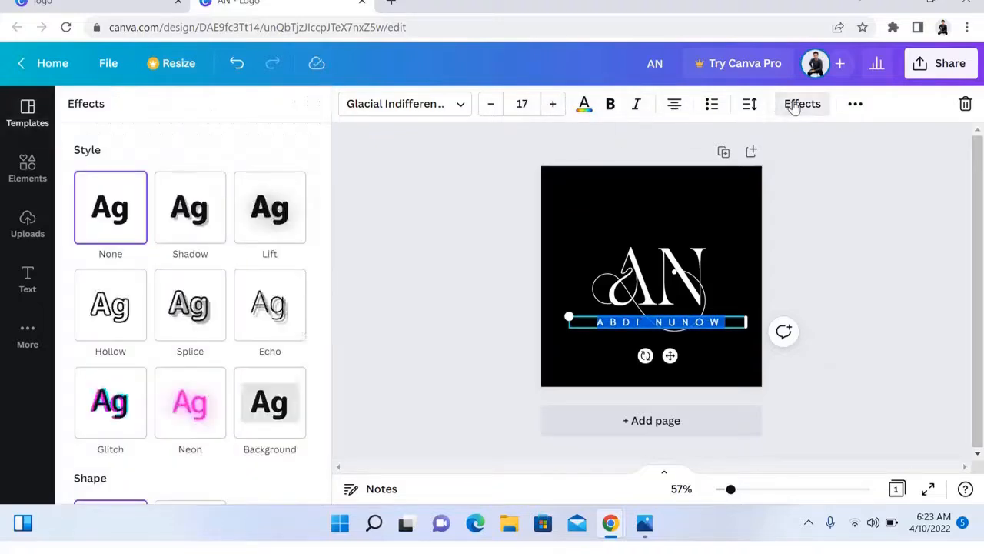
Try the Lift, Echo, Splice and Shadow text effects on the name line.
{"action": "left_click", "coordinate": [247, 224]}
{"action": "left_click", "coordinate": [256, 339]}
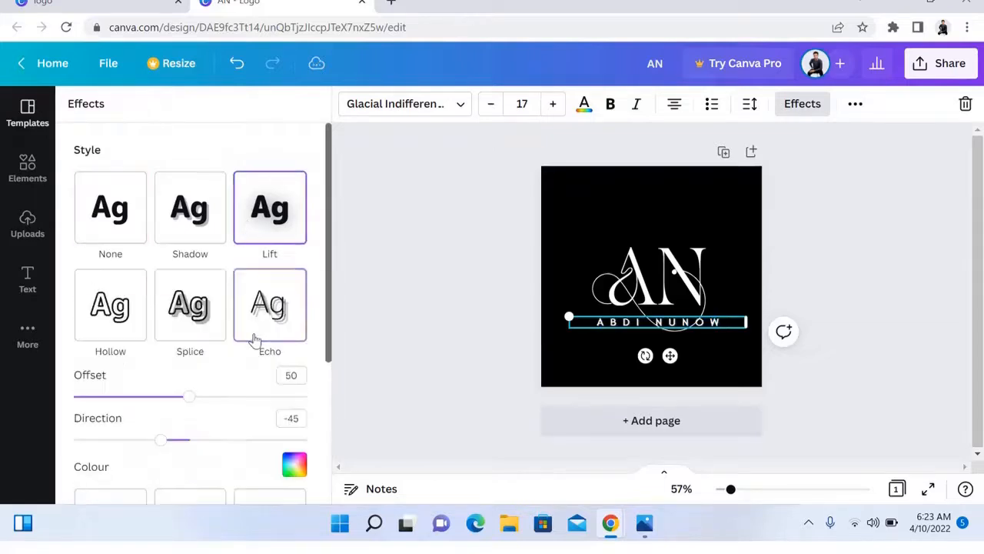
{"action": "left_click", "coordinate": [170, 329]}
{"action": "left_click", "coordinate": [211, 223]}
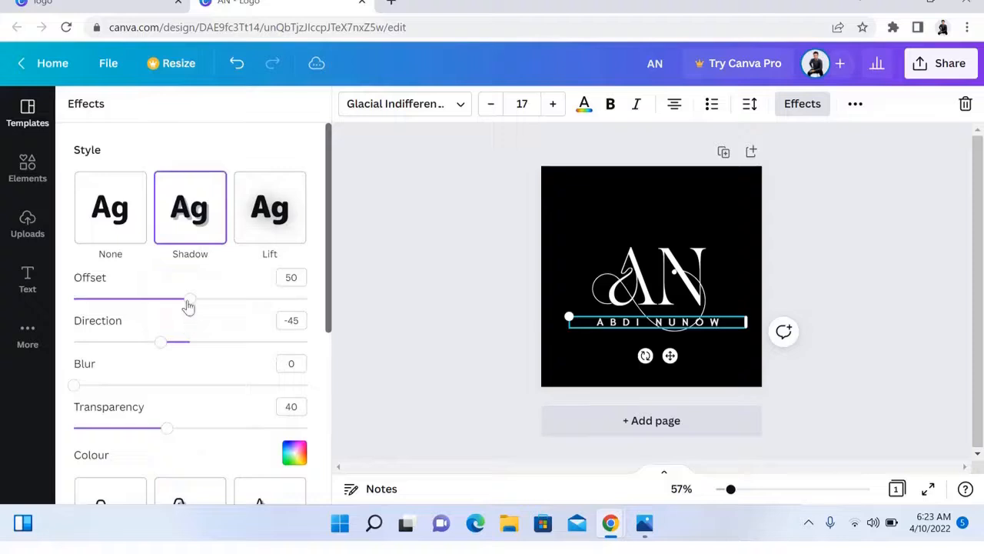
{"action": "left_click_drag", "start_coordinate": [188, 307], "coordinate": [223, 306]}
{"action": "left_click", "coordinate": [269, 209]}
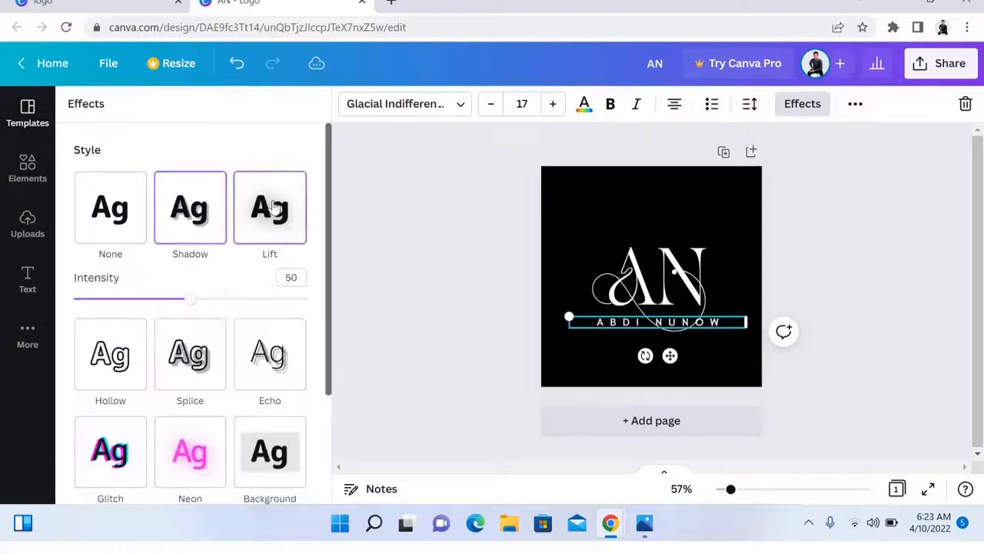
Apply the Neon effect to the name line at intensity 100.
{"action": "left_click", "coordinate": [206, 454]}
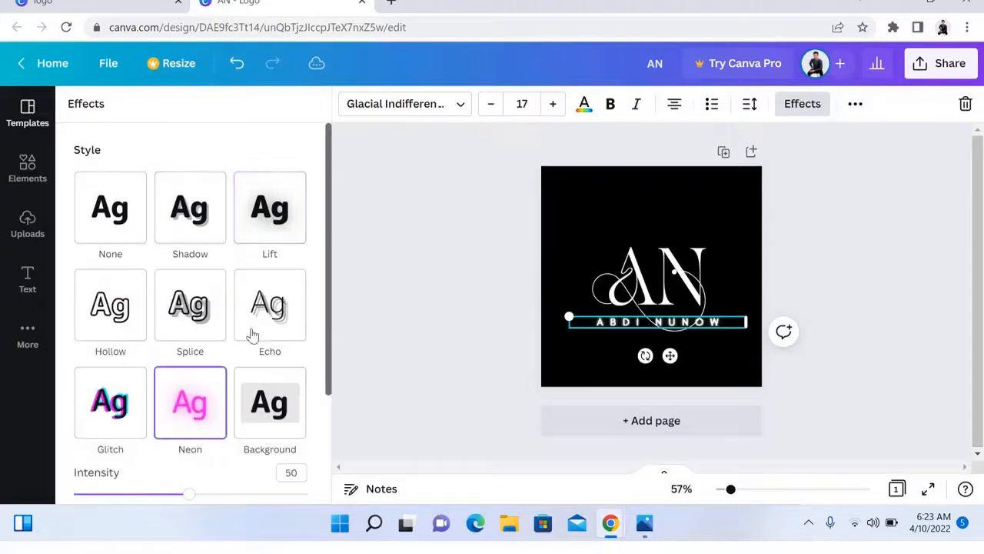
{"action": "left_click_drag", "start_coordinate": [190, 501], "coordinate": [310, 509]}
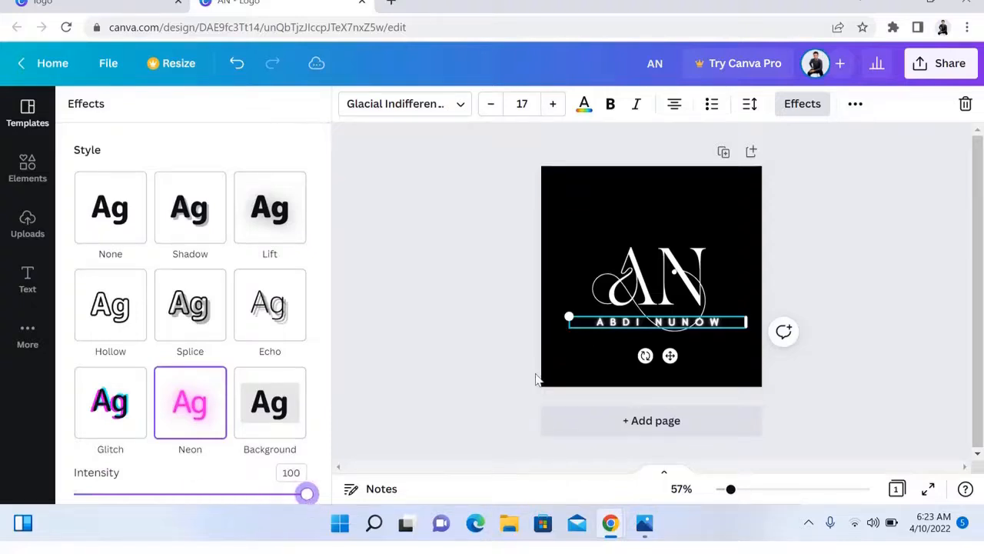
{"action": "left_click", "coordinate": [486, 192]}
{"action": "left_click", "coordinate": [583, 117]}
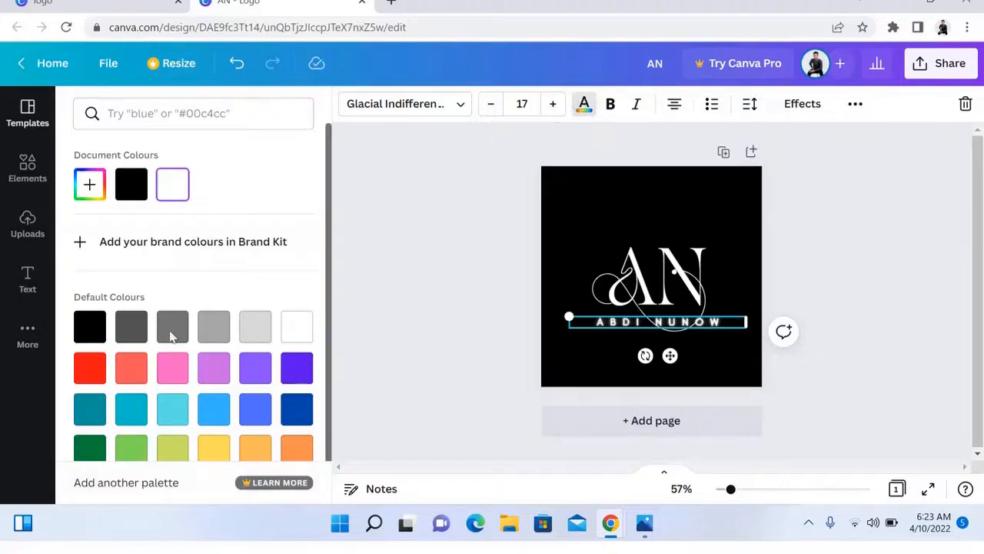
{"action": "left_click", "coordinate": [423, 281]}
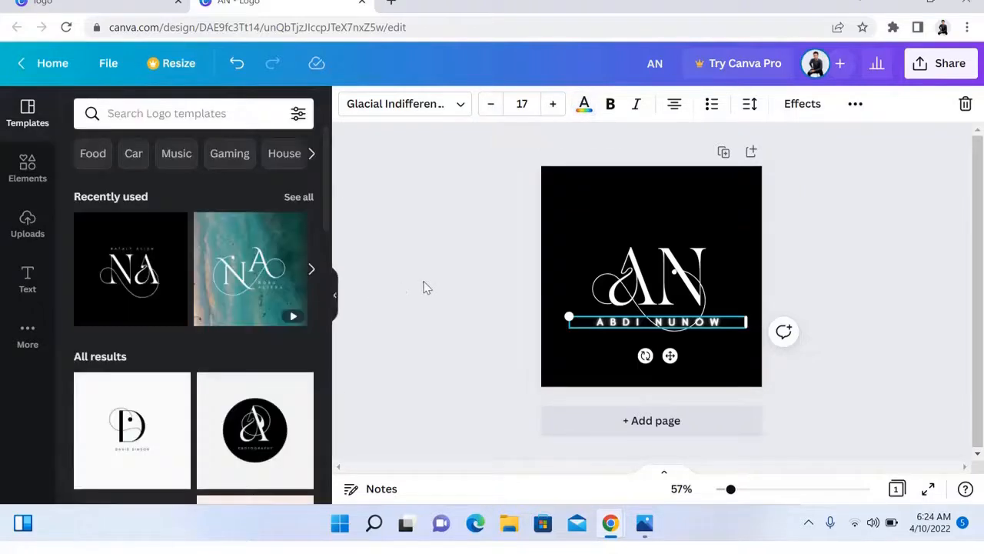
{"action": "left_click_drag", "start_coordinate": [977, 270], "coordinate": [978, 269]}
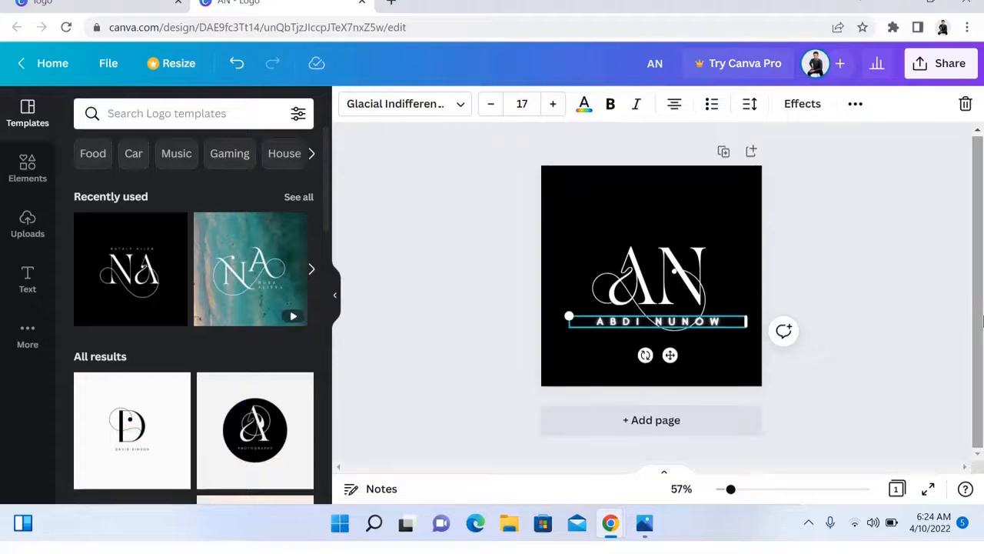
{"action": "left_click", "coordinate": [902, 238]}
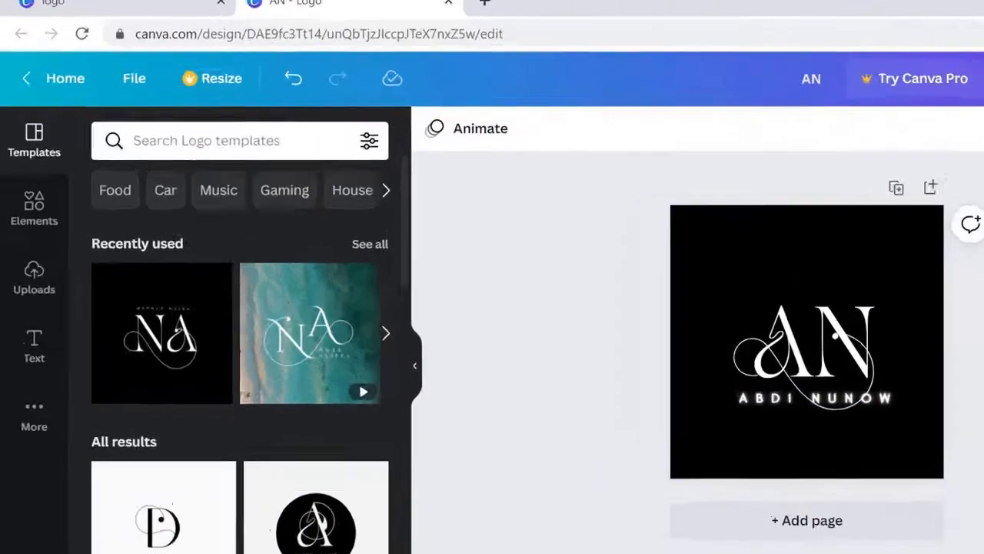
Download the AN logo as a 500 × 500 px PNG named 'AN (1).png'.
{"action": "left_click", "coordinate": [950, 63]}
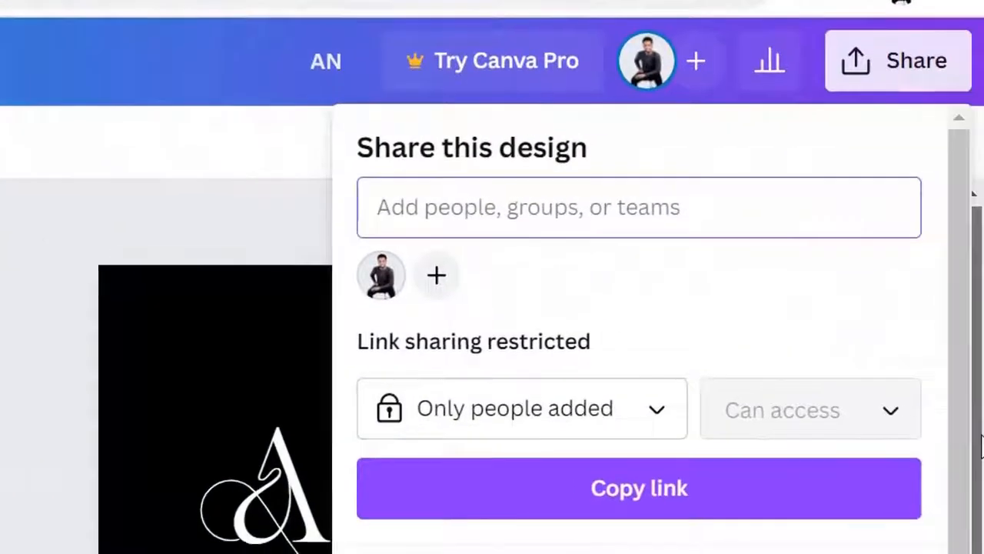
{"action": "left_click", "coordinate": [978, 393]}
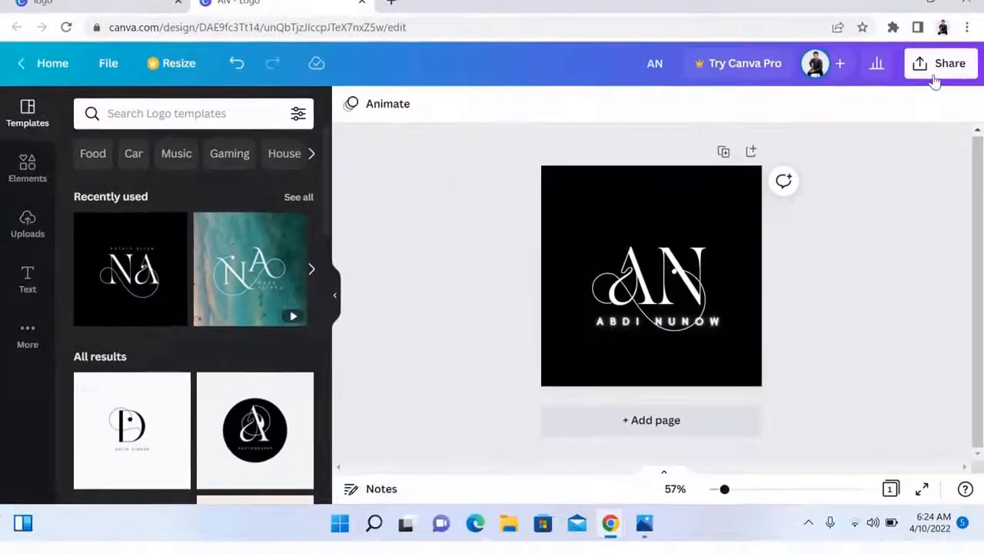
{"action": "left_click", "coordinate": [935, 77]}
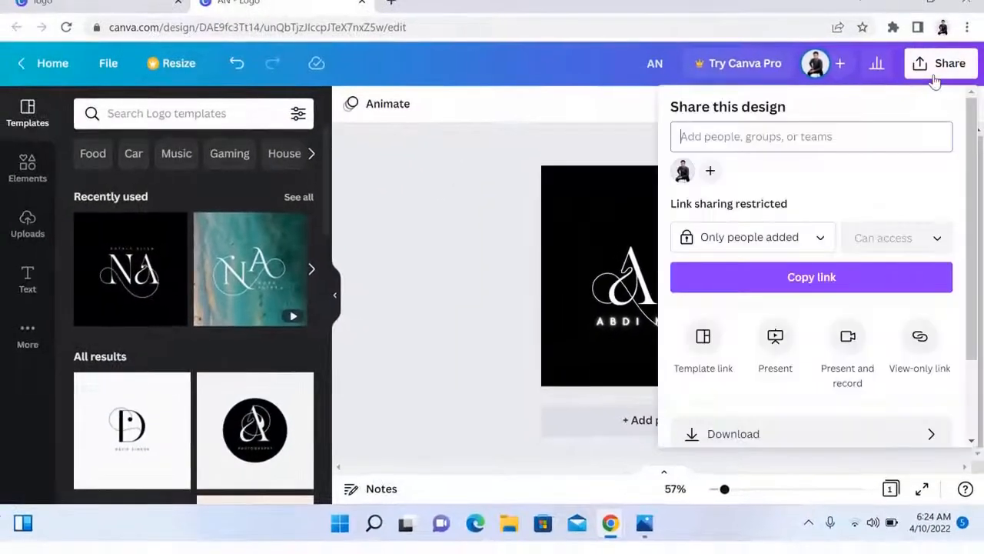
{"action": "scroll", "coordinate": [970, 330], "scroll_direction": "down", "scroll_amount": 2}
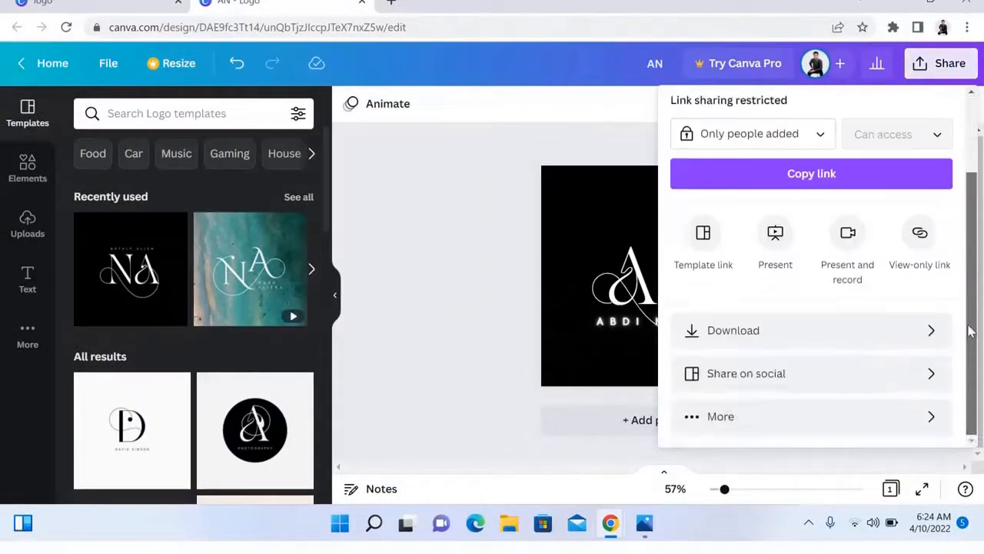
{"action": "left_click", "coordinate": [798, 346]}
{"action": "left_click", "coordinate": [812, 392]}
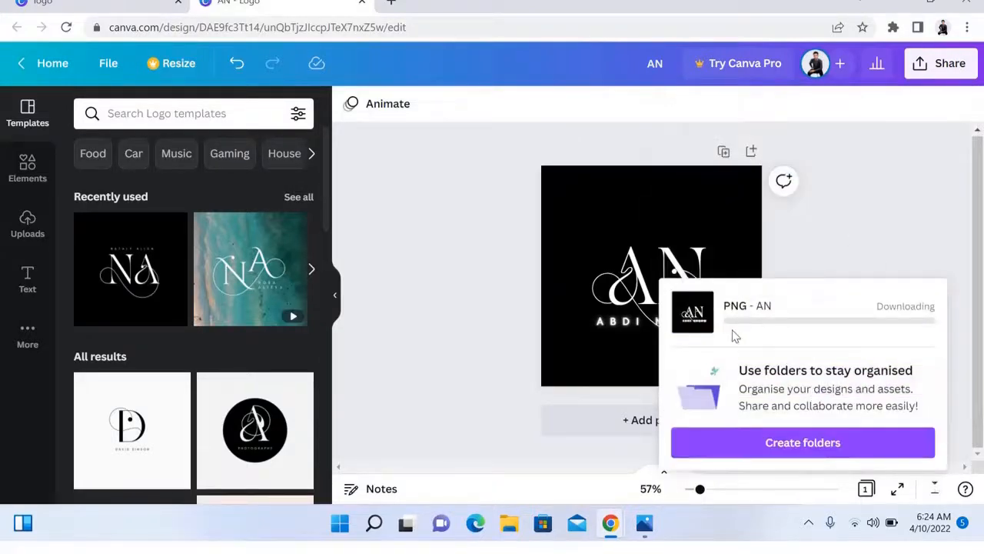
{"action": "left_click", "coordinate": [884, 321]}
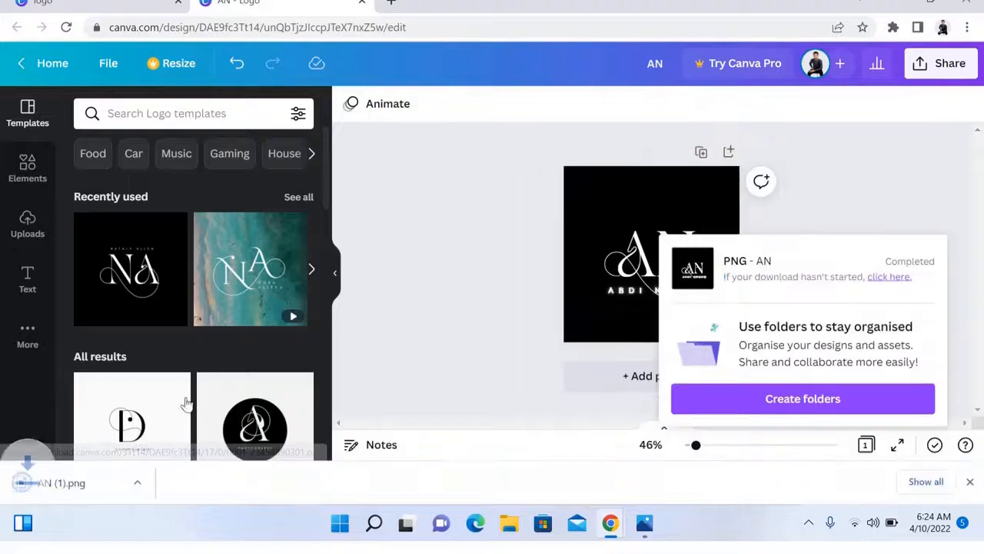
{"action": "left_click", "coordinate": [25, 494]}
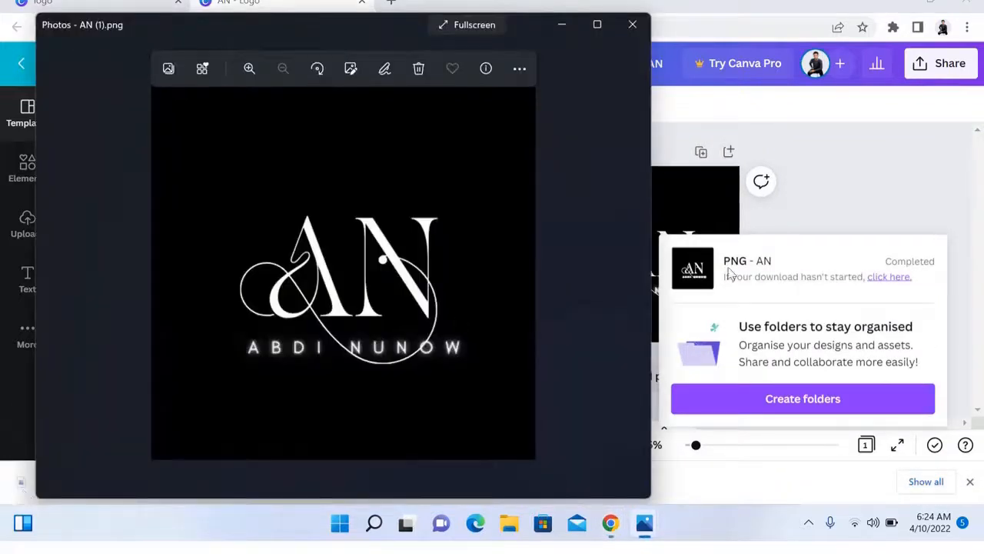
{"action": "left_click", "coordinate": [632, 26]}
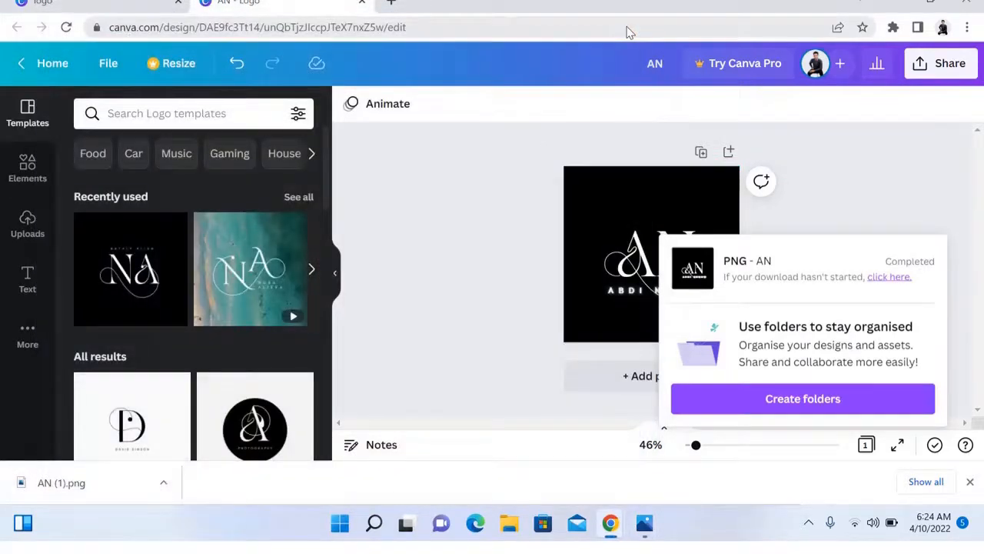
Open fiverr.com in a new tab and scroll through the popular Logo Design gigs.
{"action": "left_click", "coordinate": [392, 3]}
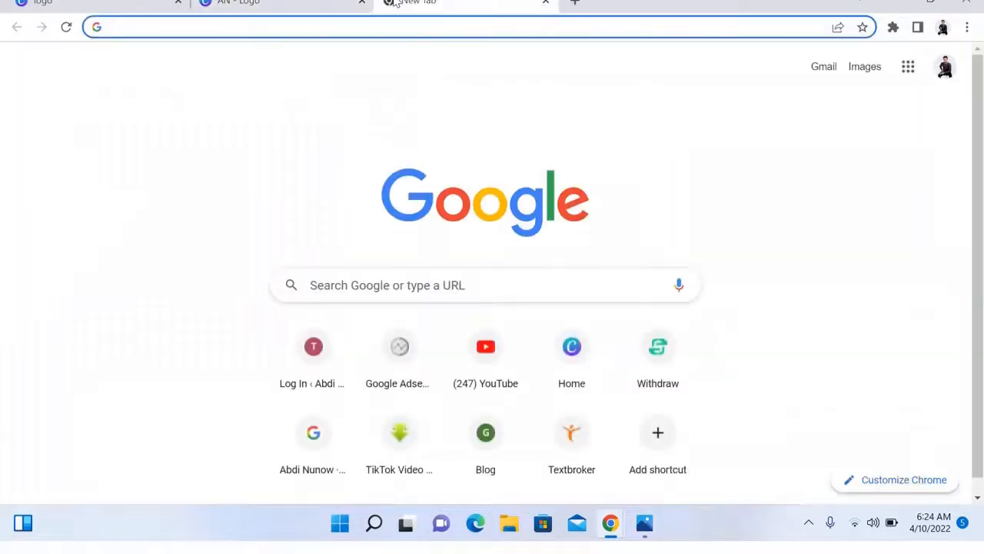
{"action": "type", "text": "five"}
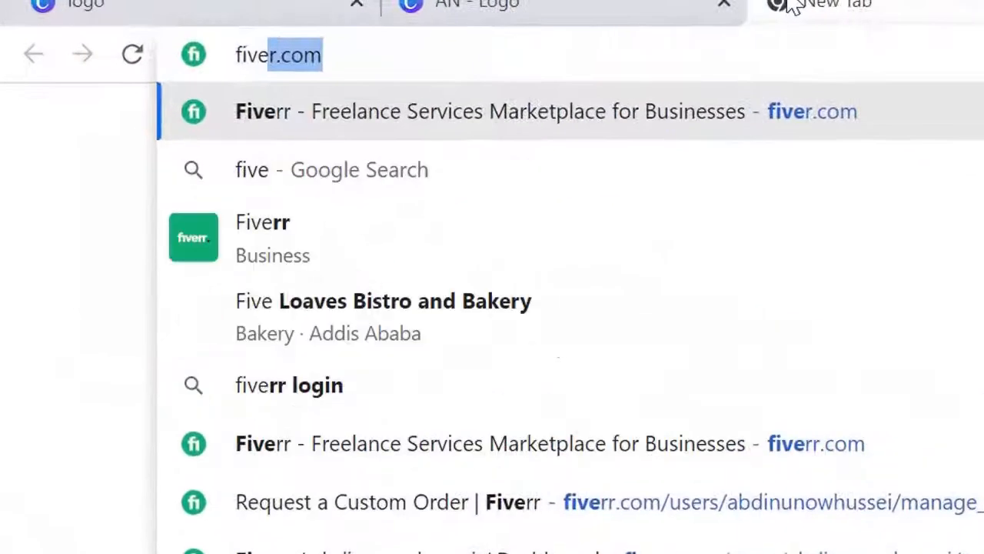
{"action": "key", "text": "Return"}
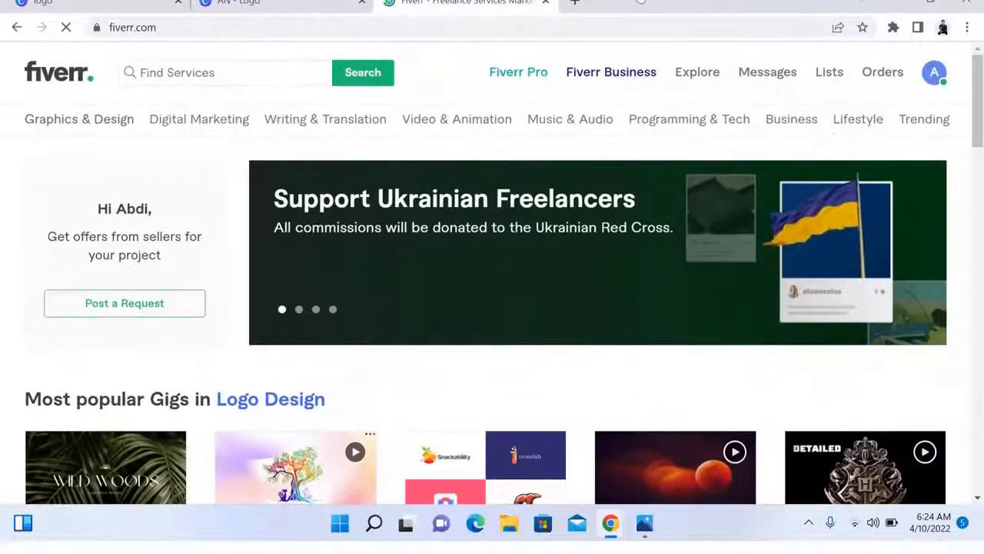
{"action": "left_click_drag", "start_coordinate": [980, 124], "coordinate": [981, 292]}
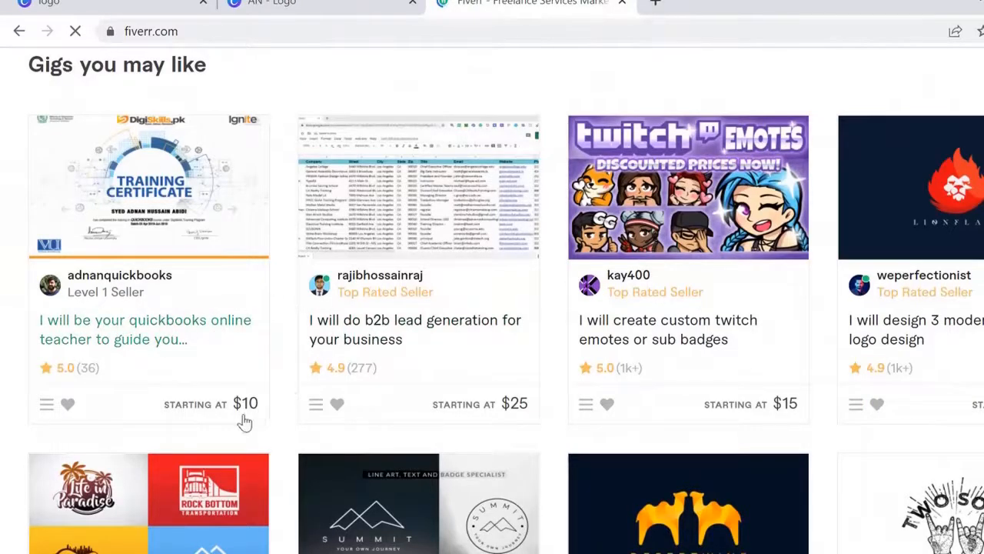
{"action": "scroll", "coordinate": [492, 307], "scroll_direction": "down", "scroll_amount": 5}
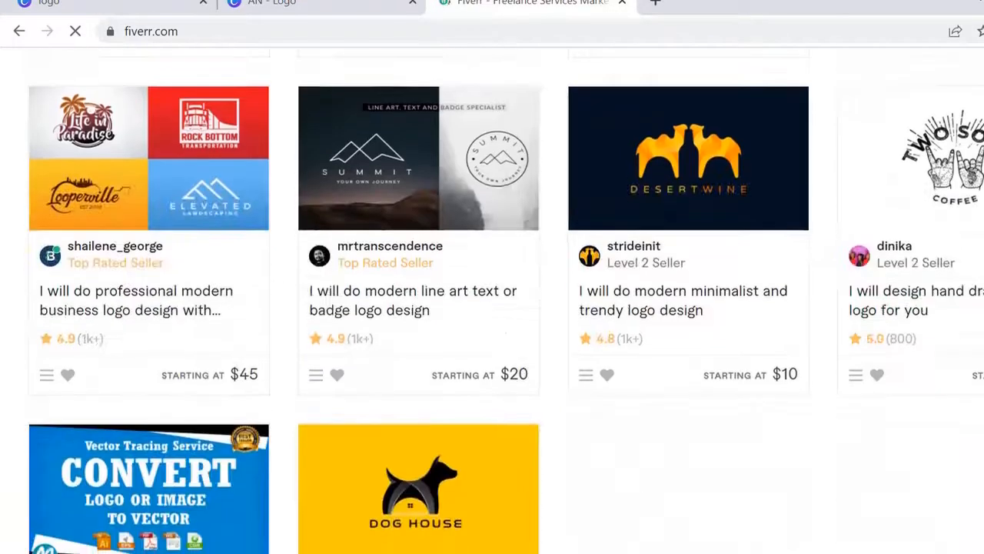
{"action": "scroll", "coordinate": [492, 308], "scroll_direction": "down", "scroll_amount": 2}
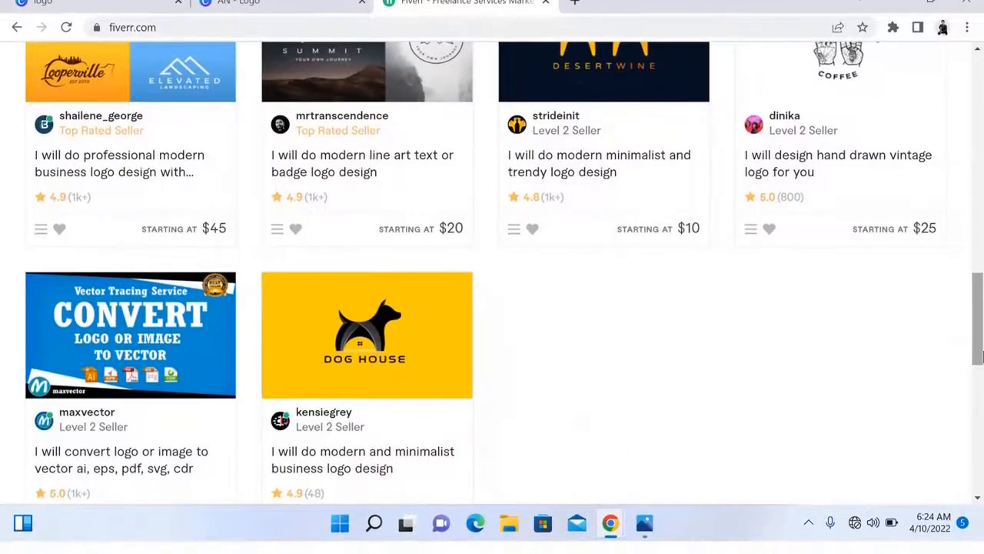
{"action": "left_click_drag", "start_coordinate": [978, 355], "coordinate": [978, 257]}
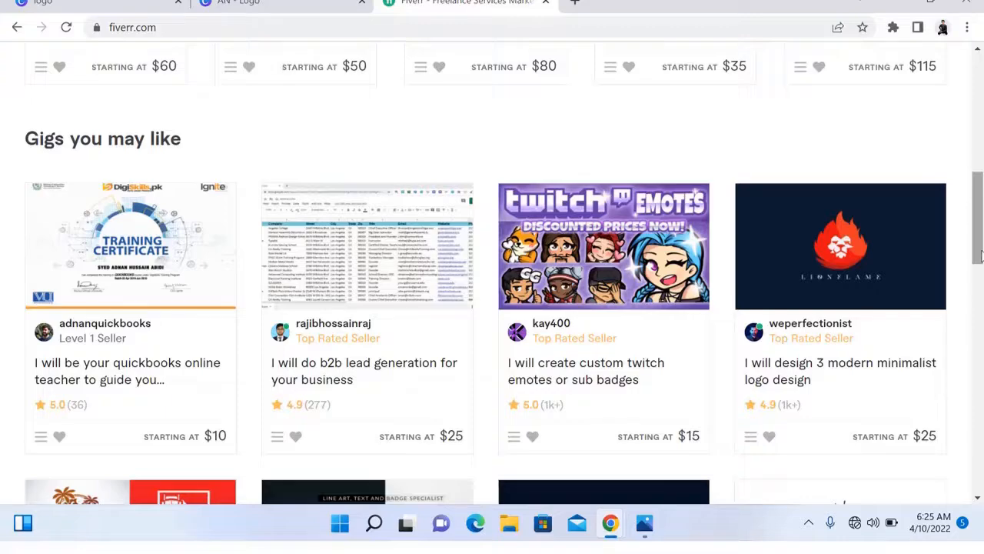
{"action": "left_click_drag", "start_coordinate": [982, 246], "coordinate": [980, 223]}
{"action": "left_click_drag", "start_coordinate": [980, 183], "coordinate": [981, 73]}
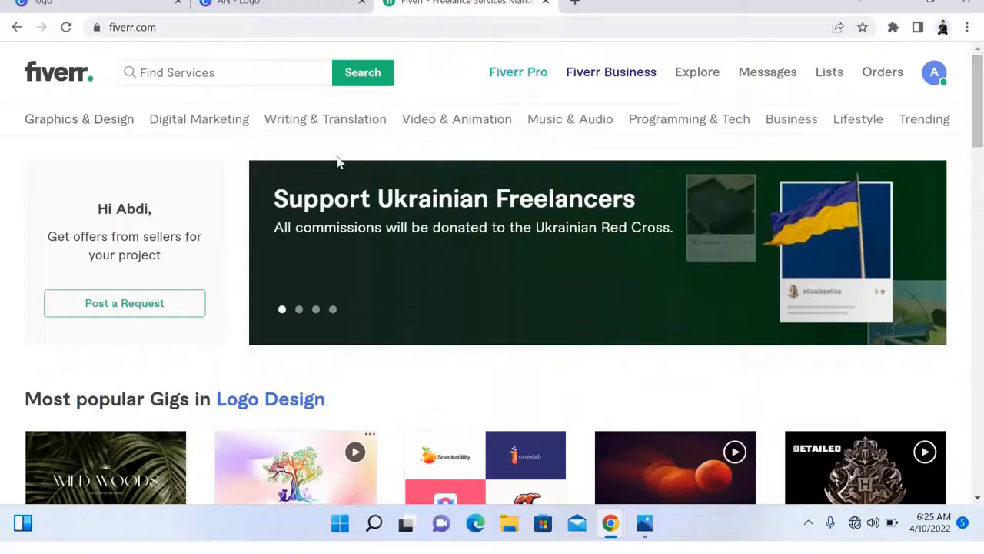